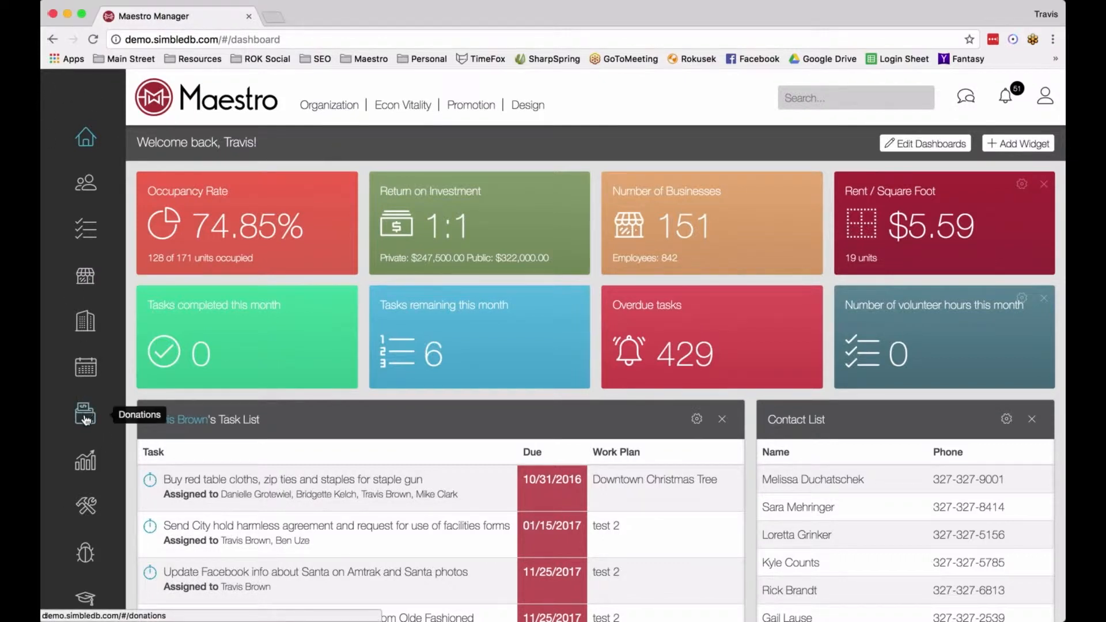
Review the Appeals, Campaigns and Funds lists in the organization's settings
{"action": "left_click", "coordinate": [84, 506]}
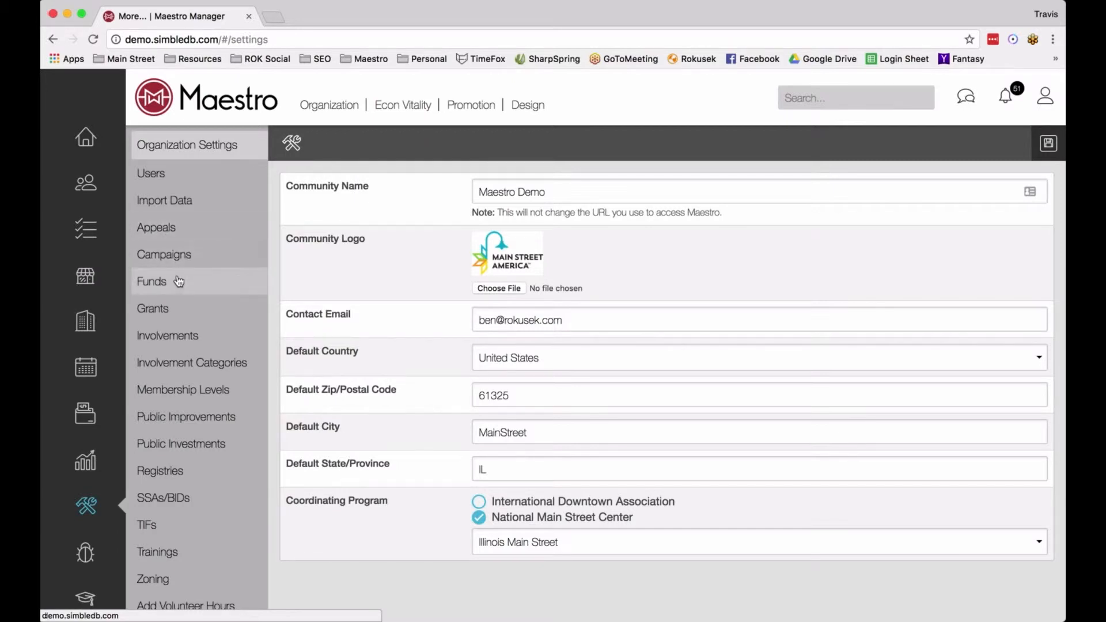
{"action": "left_click", "coordinate": [173, 236]}
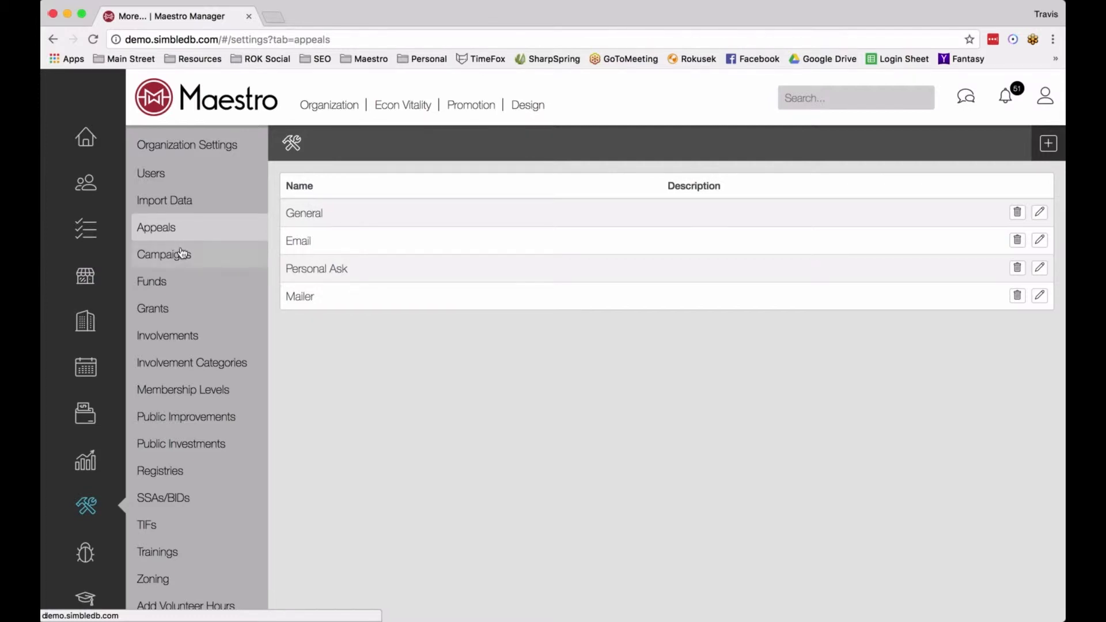
{"action": "left_click", "coordinate": [181, 252]}
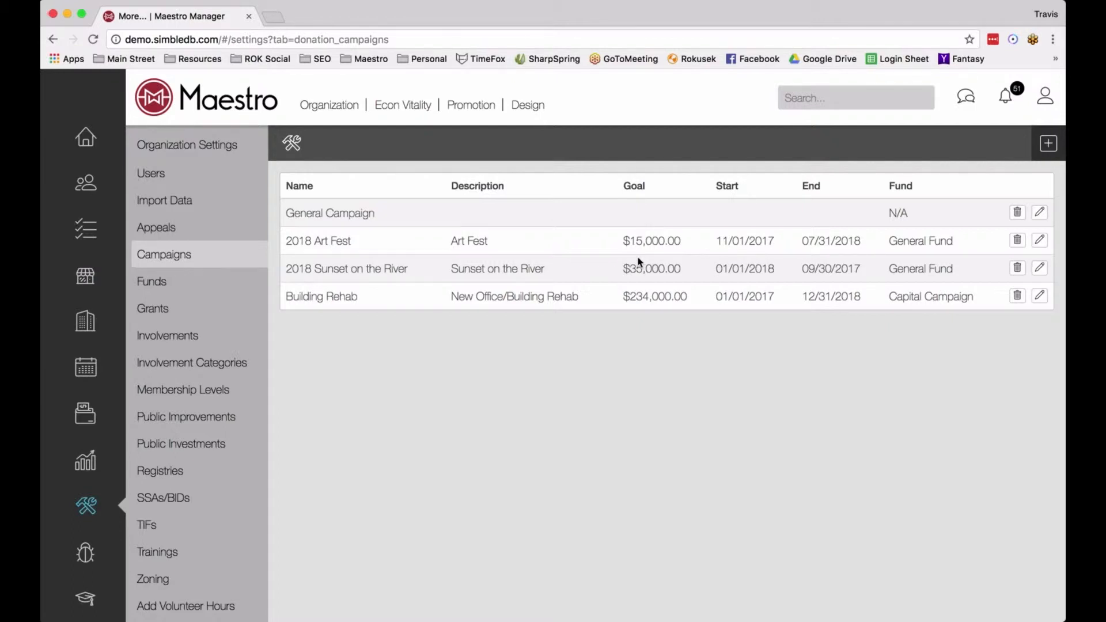
{"action": "left_click", "coordinate": [173, 282]}
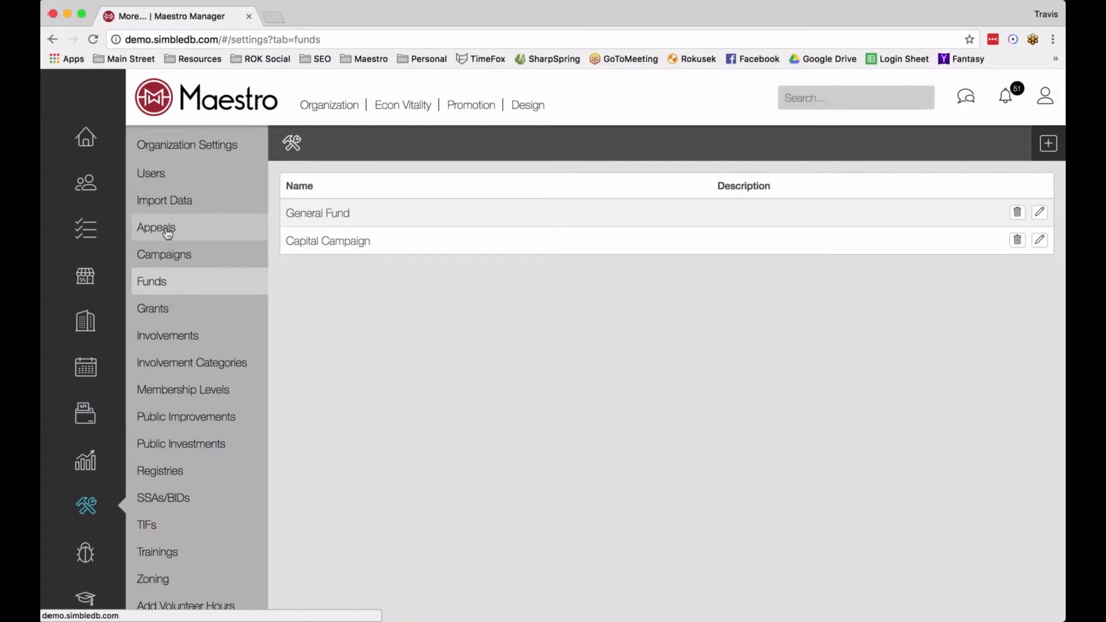
Create a new entry in Donations with a Business donor type and Brick Inn B & B as the donor
{"action": "left_click", "coordinate": [90, 415]}
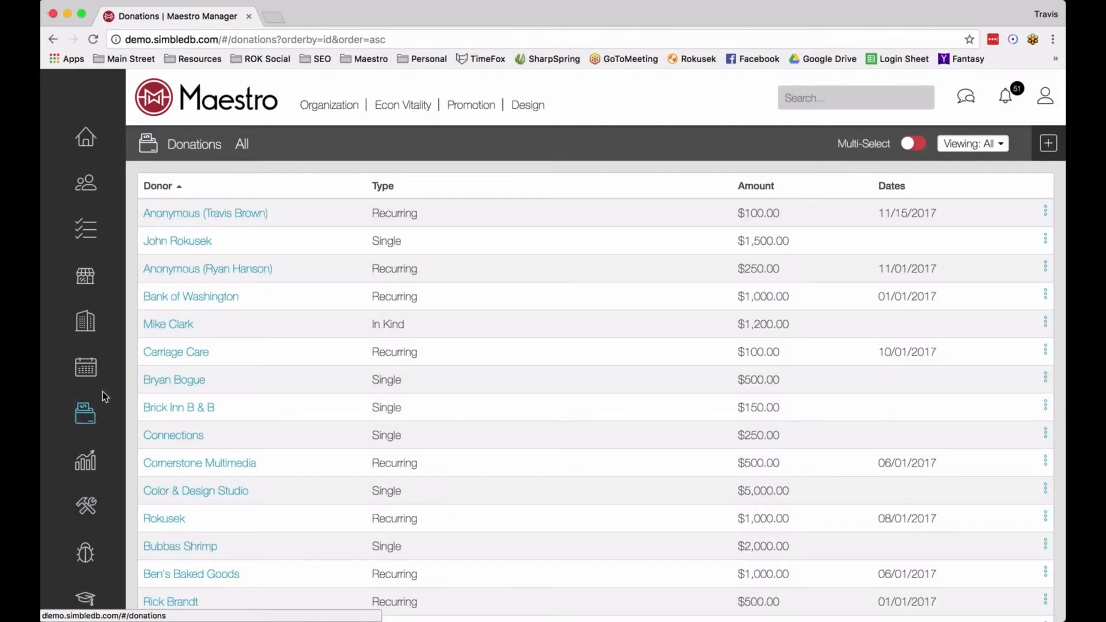
{"action": "scroll", "coordinate": [244, 361], "scroll_direction": "down", "scroll_amount": 4}
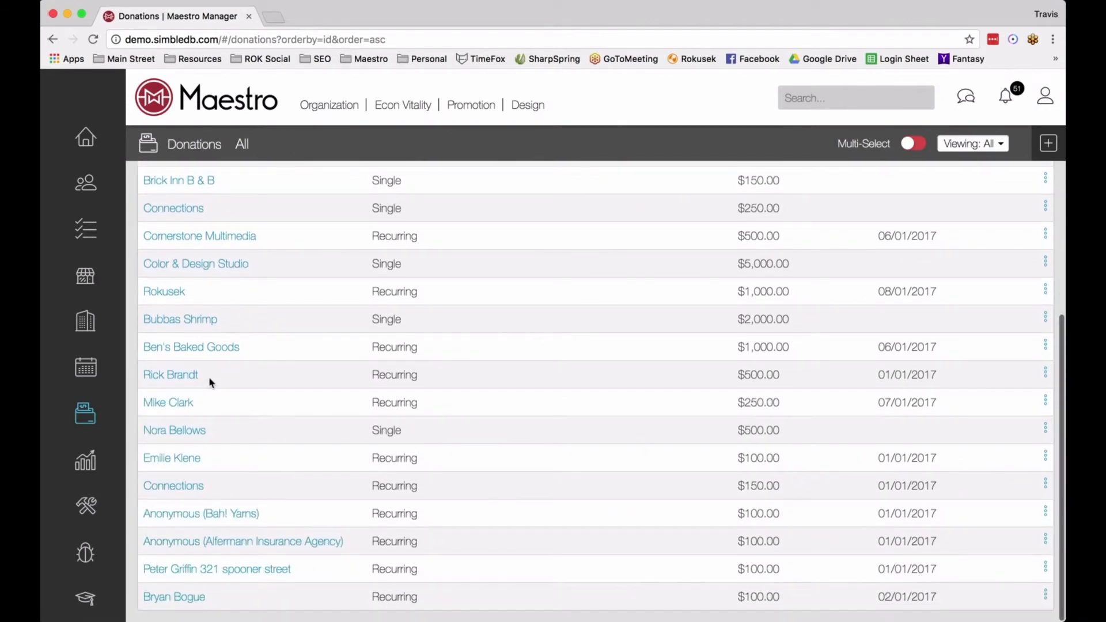
{"action": "scroll", "coordinate": [208, 376], "scroll_direction": "up", "scroll_amount": 2}
{"action": "scroll", "coordinate": [206, 374], "scroll_direction": "up", "scroll_amount": 2}
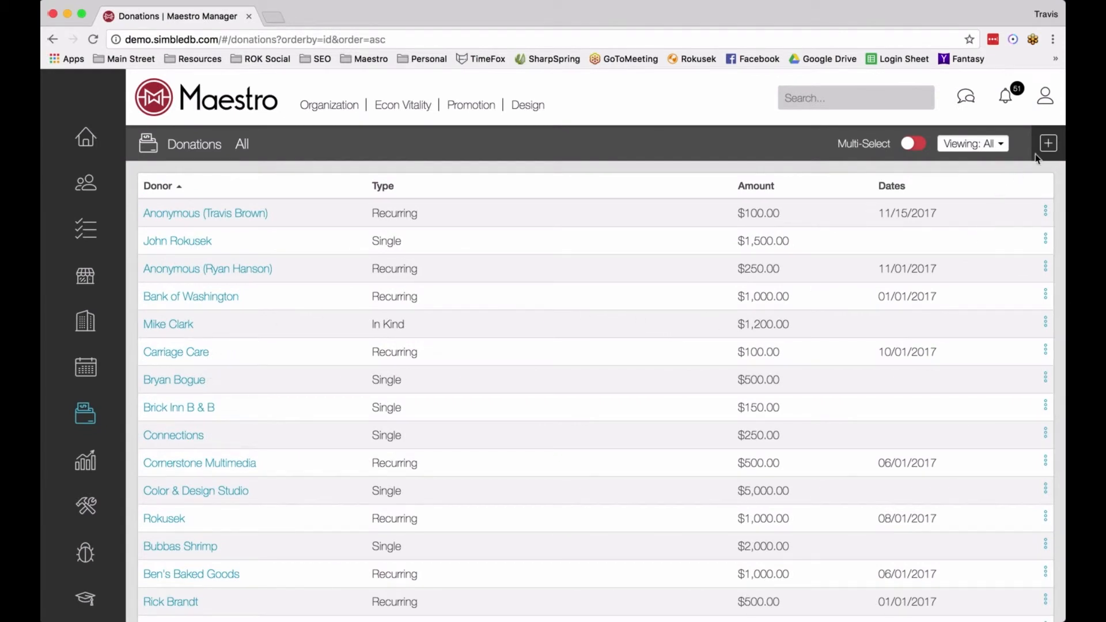
{"action": "left_click", "coordinate": [1048, 145]}
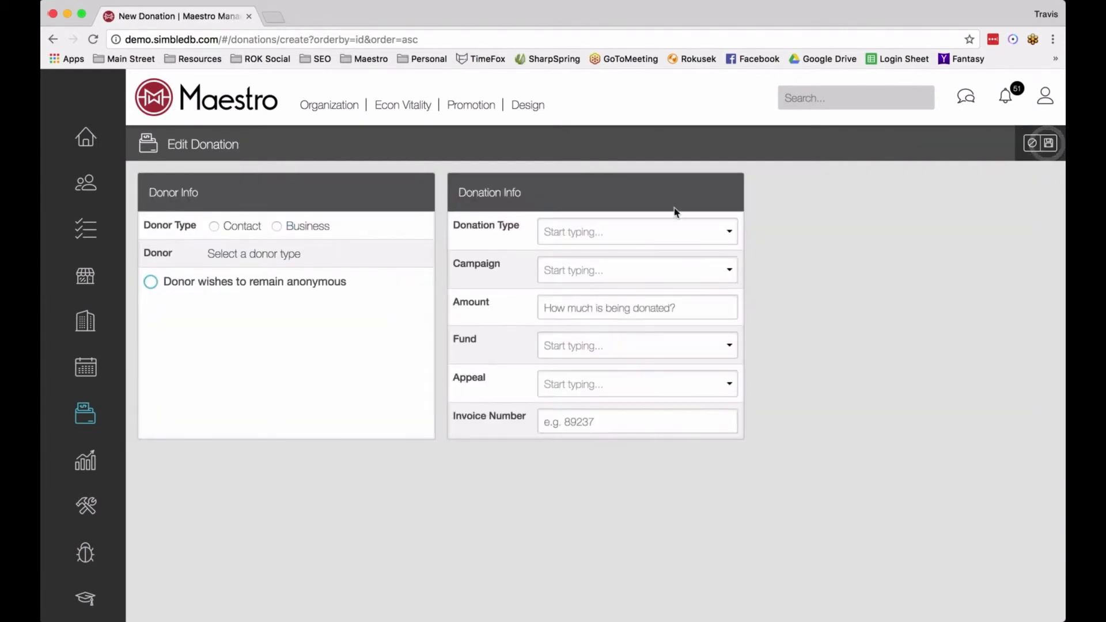
{"action": "left_click", "coordinate": [277, 227]}
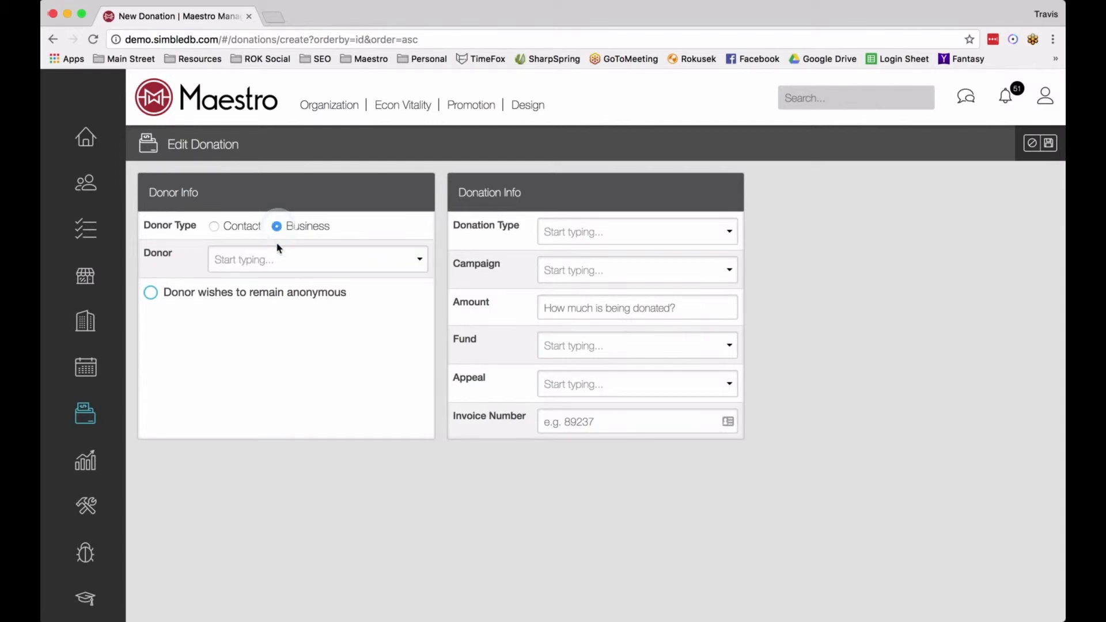
{"action": "left_click", "coordinate": [276, 254]}
{"action": "scroll", "coordinate": [285, 310], "scroll_direction": "down", "scroll_amount": 5}
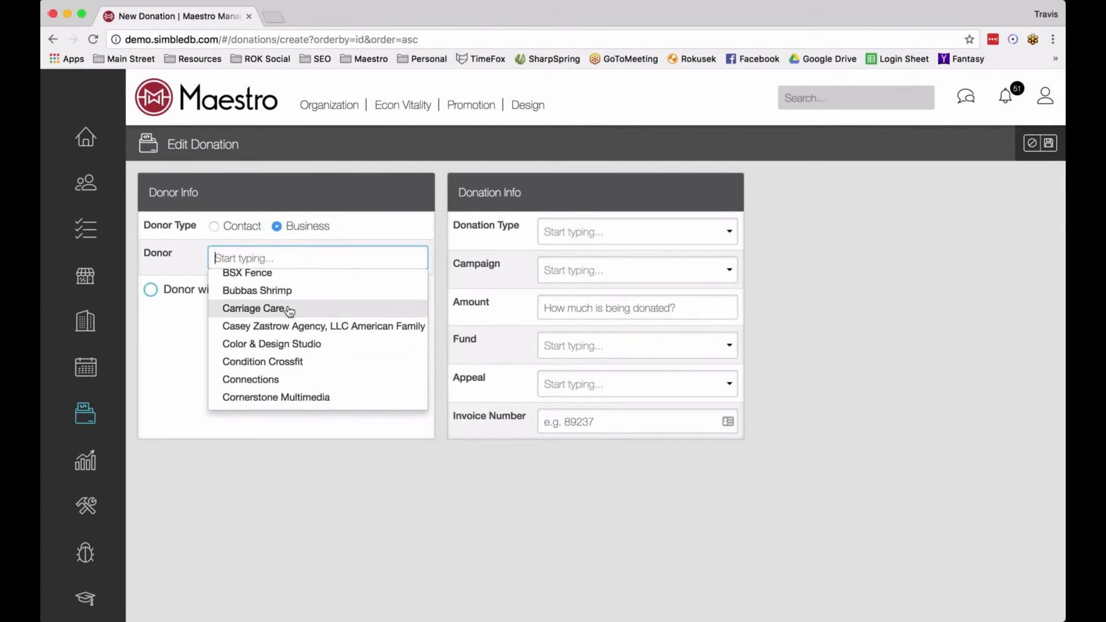
{"action": "scroll", "coordinate": [268, 335], "scroll_direction": "up", "scroll_amount": 3}
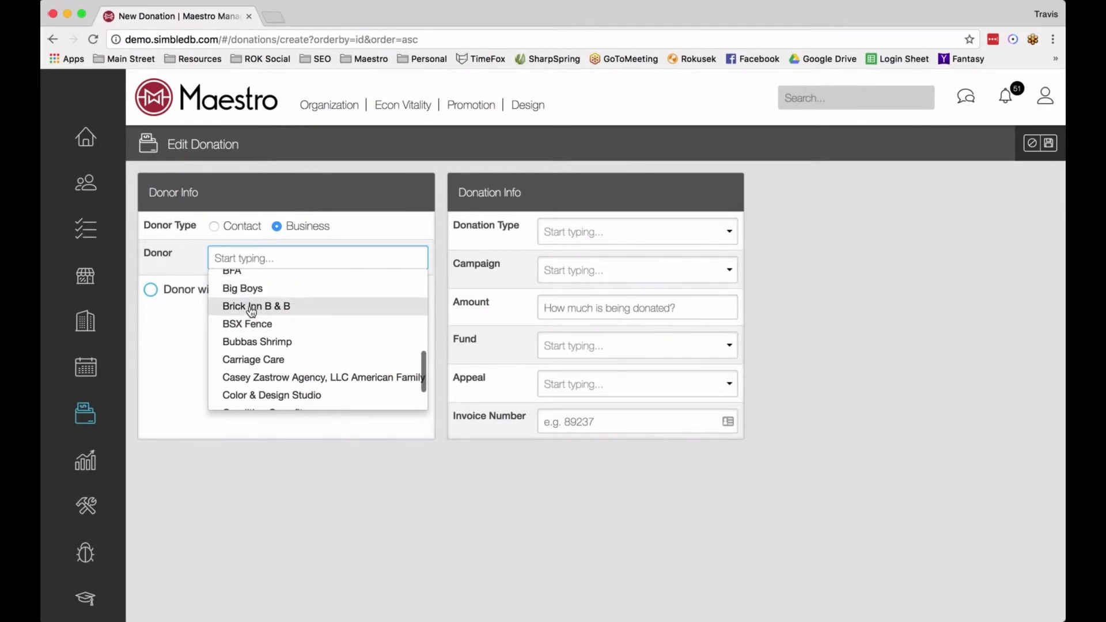
{"action": "left_click", "coordinate": [251, 311]}
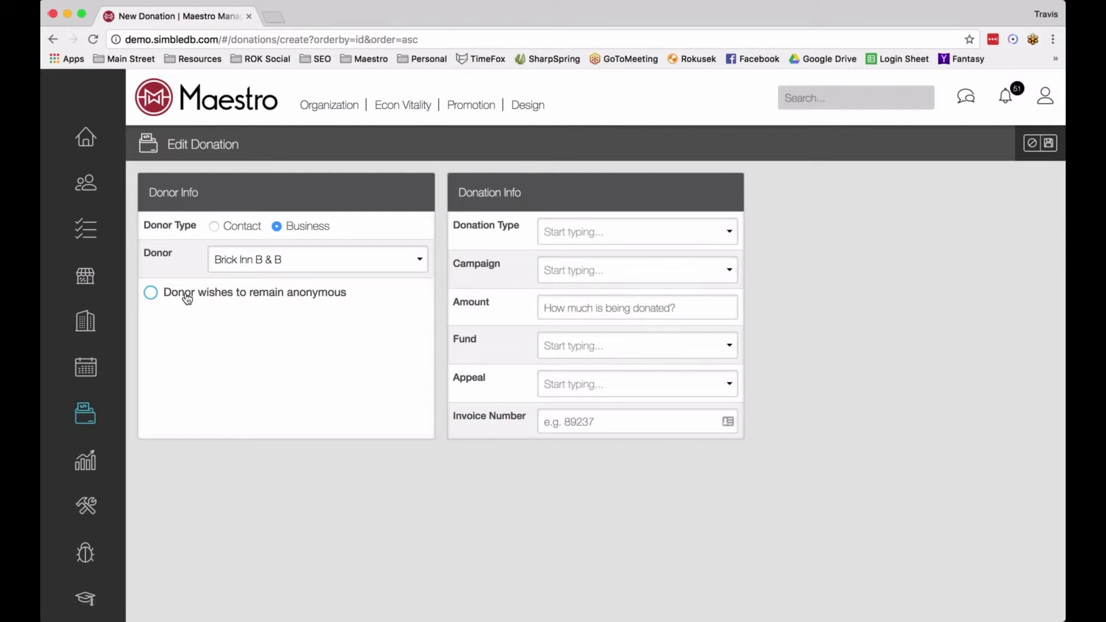
Set the donation type to Recurring and assign the donation to the Building Rehab campaign
{"action": "left_click", "coordinate": [576, 226]}
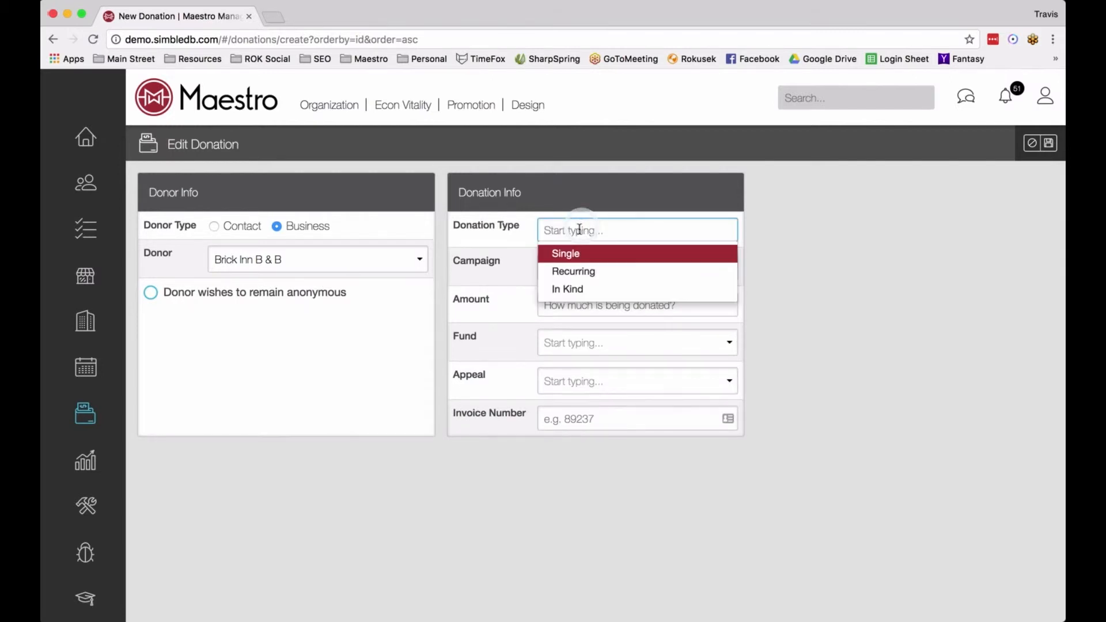
{"action": "left_click", "coordinate": [581, 274]}
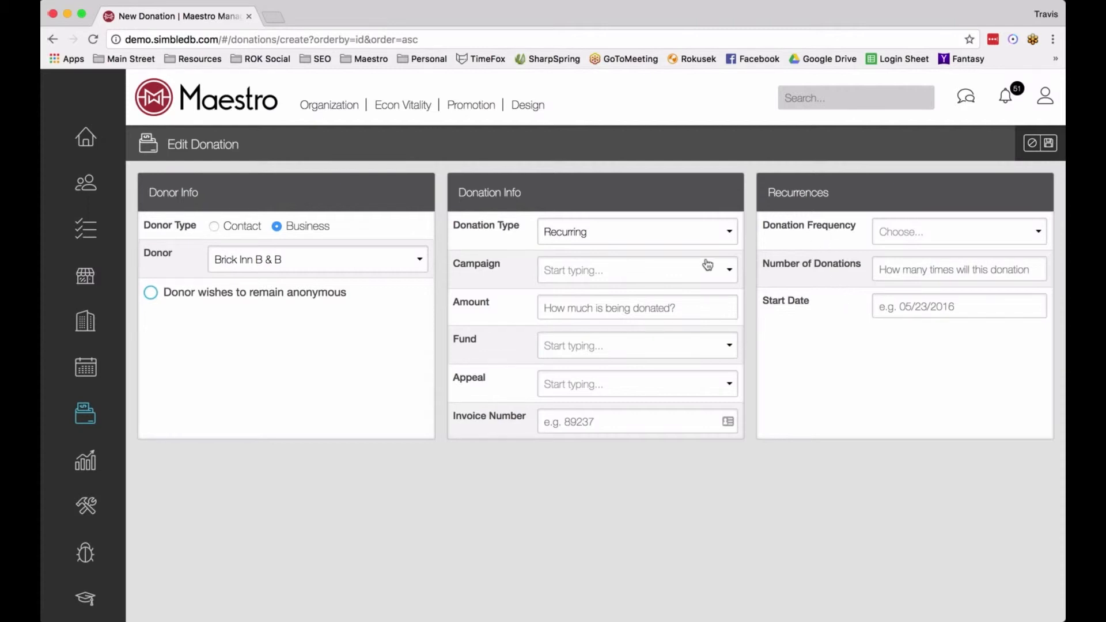
{"action": "left_click", "coordinate": [582, 276]}
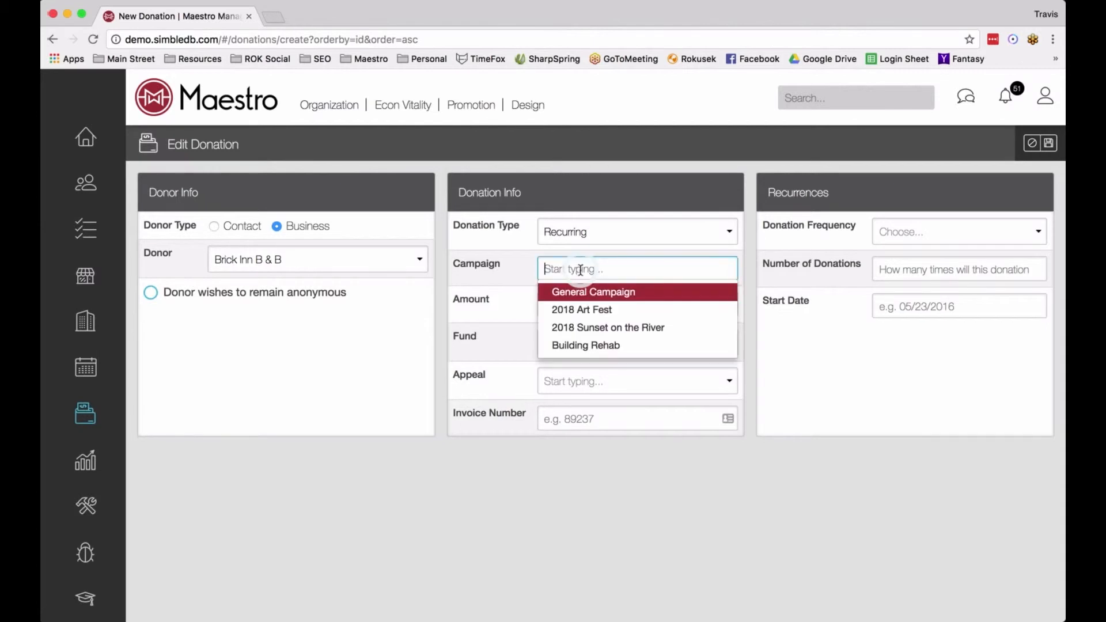
{"action": "left_click", "coordinate": [586, 346]}
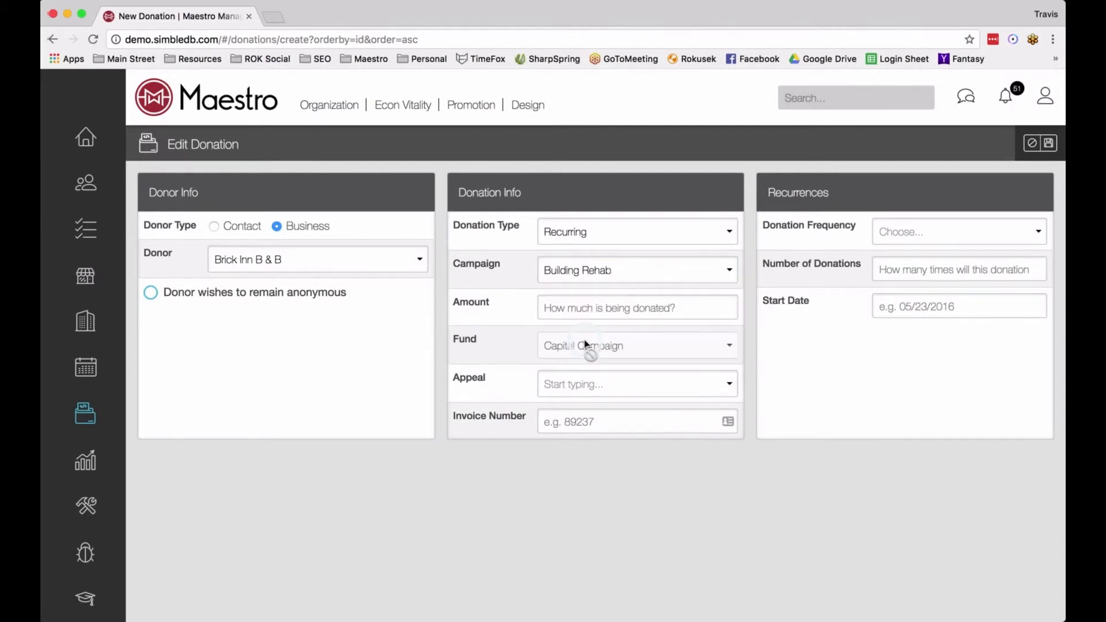
Set the donation amount to 100 and its appeal to Personal Ask
{"action": "left_click", "coordinate": [581, 310]}
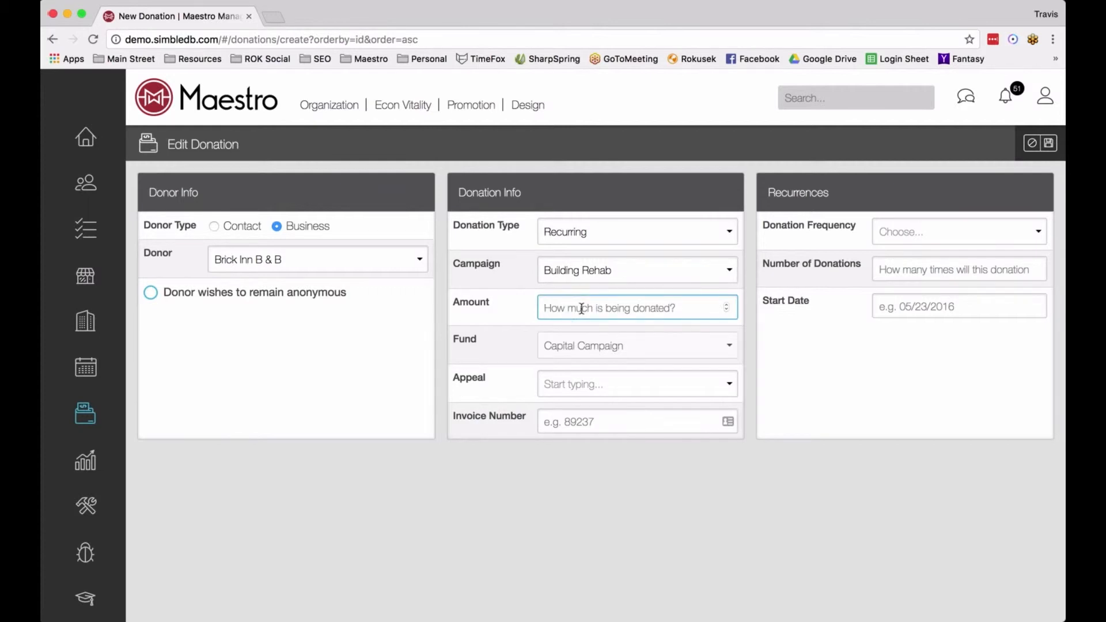
{"action": "type", "text": "100"}
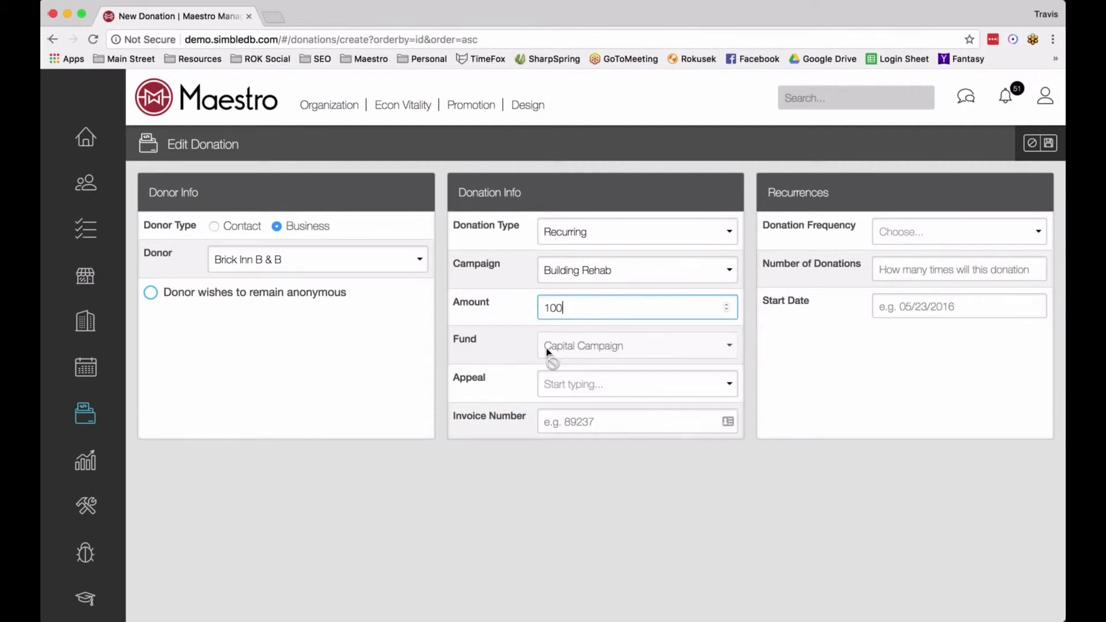
{"action": "left_click", "coordinate": [597, 350]}
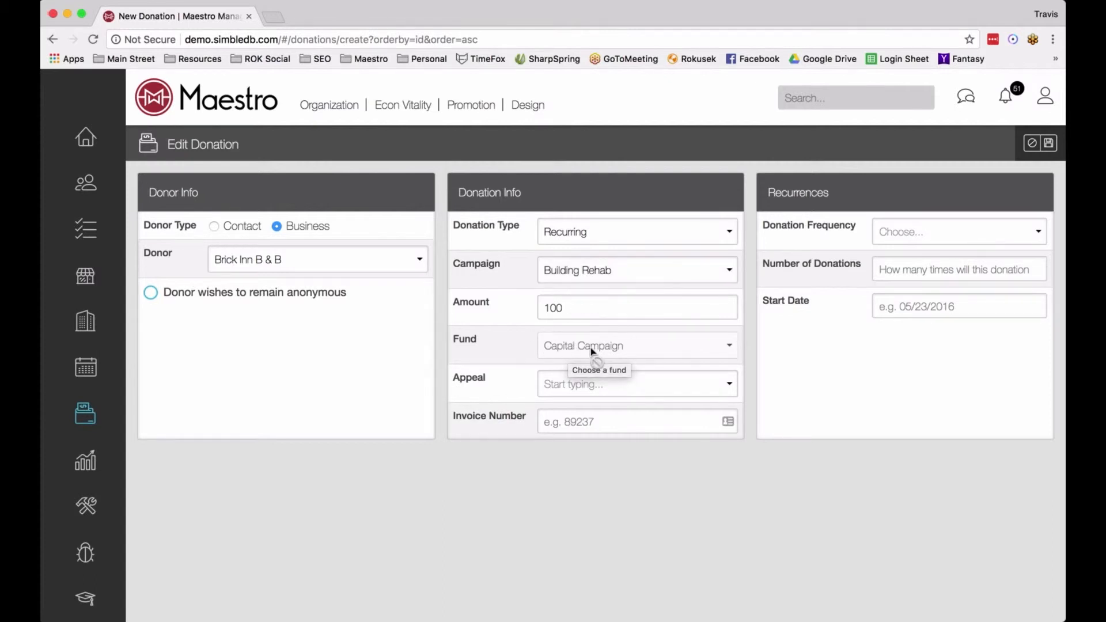
{"action": "left_click", "coordinate": [578, 396]}
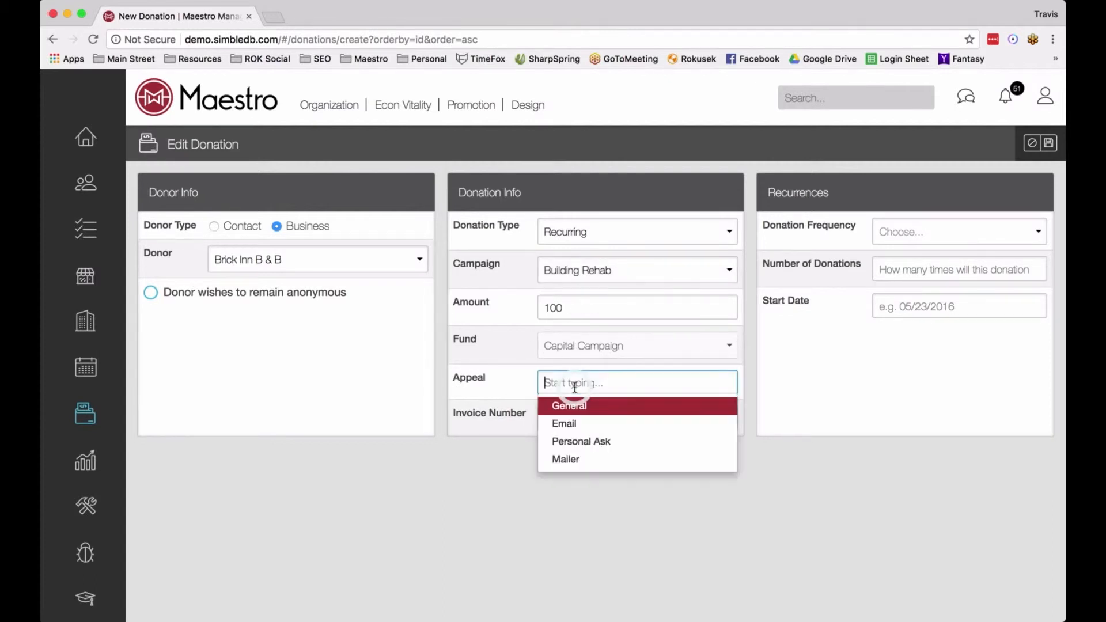
{"action": "left_click", "coordinate": [584, 441]}
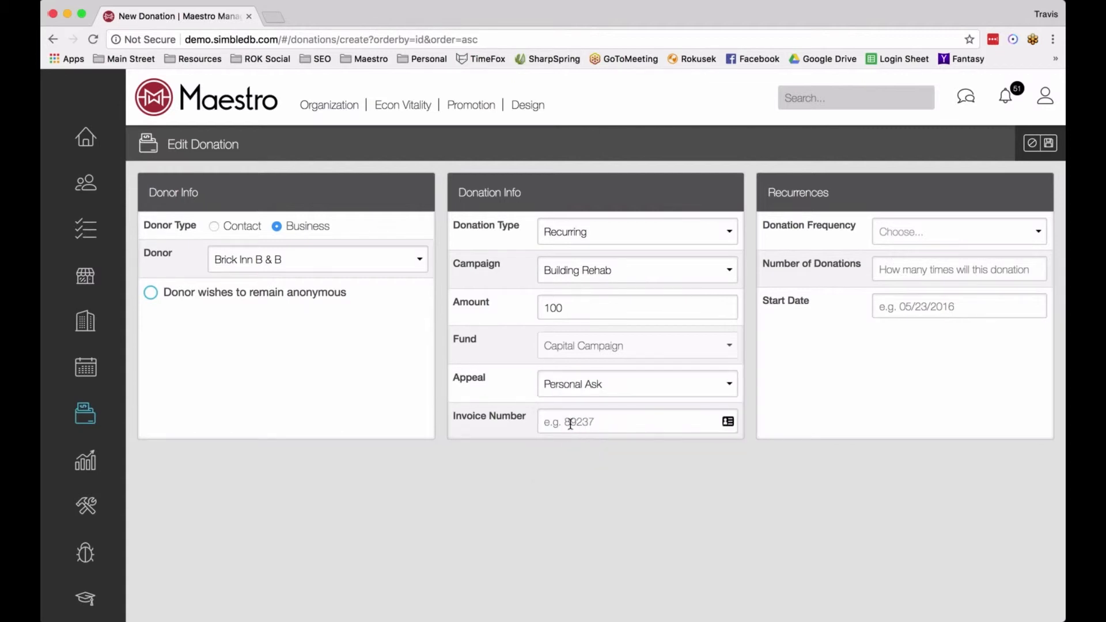
Schedule the donation monthly for 18 donations with a start date of 06/01/2017, and save it
{"action": "left_click", "coordinate": [902, 238]}
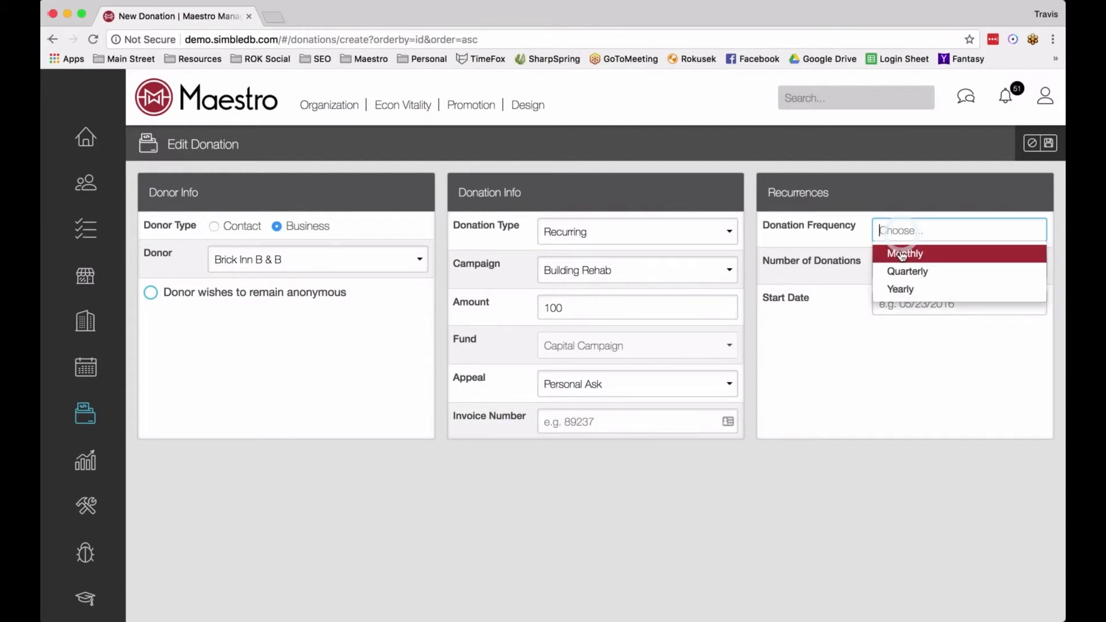
{"action": "left_click", "coordinate": [906, 252]}
{"action": "left_click", "coordinate": [894, 270]}
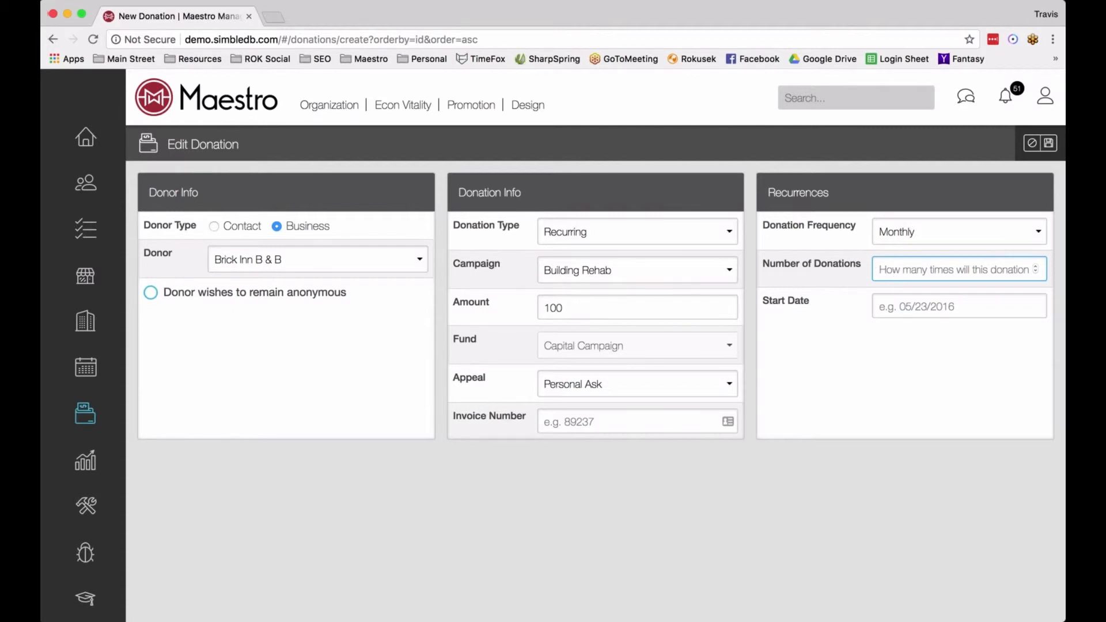
{"action": "type", "text": "18"}
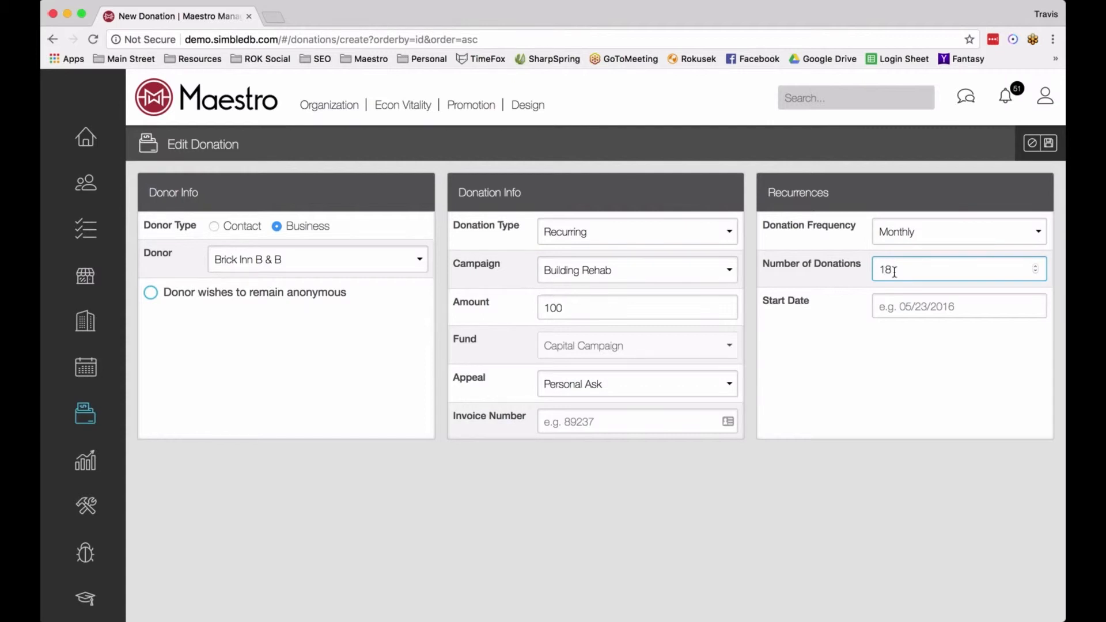
{"action": "left_click", "coordinate": [903, 306]}
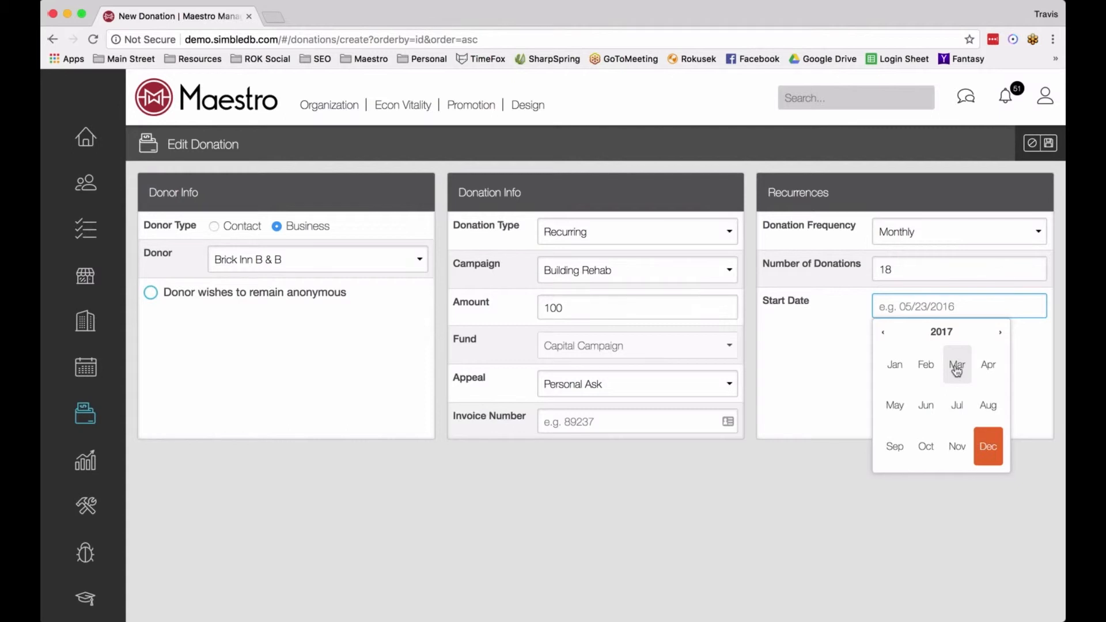
{"action": "left_click", "coordinate": [927, 404]}
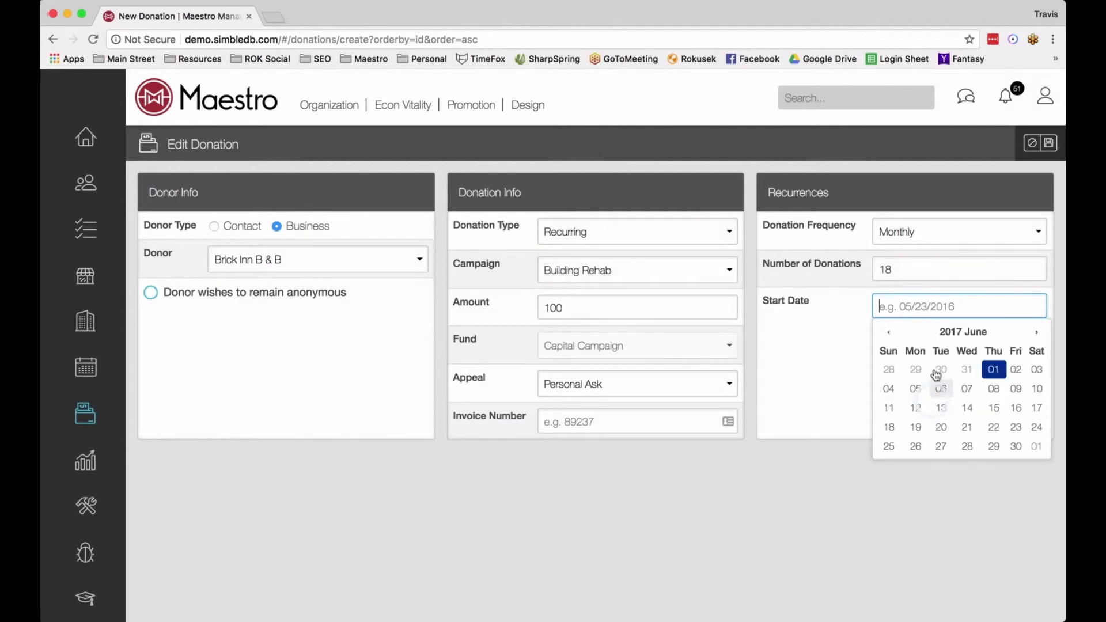
{"action": "left_click", "coordinate": [986, 372]}
{"action": "left_click", "coordinate": [821, 352]}
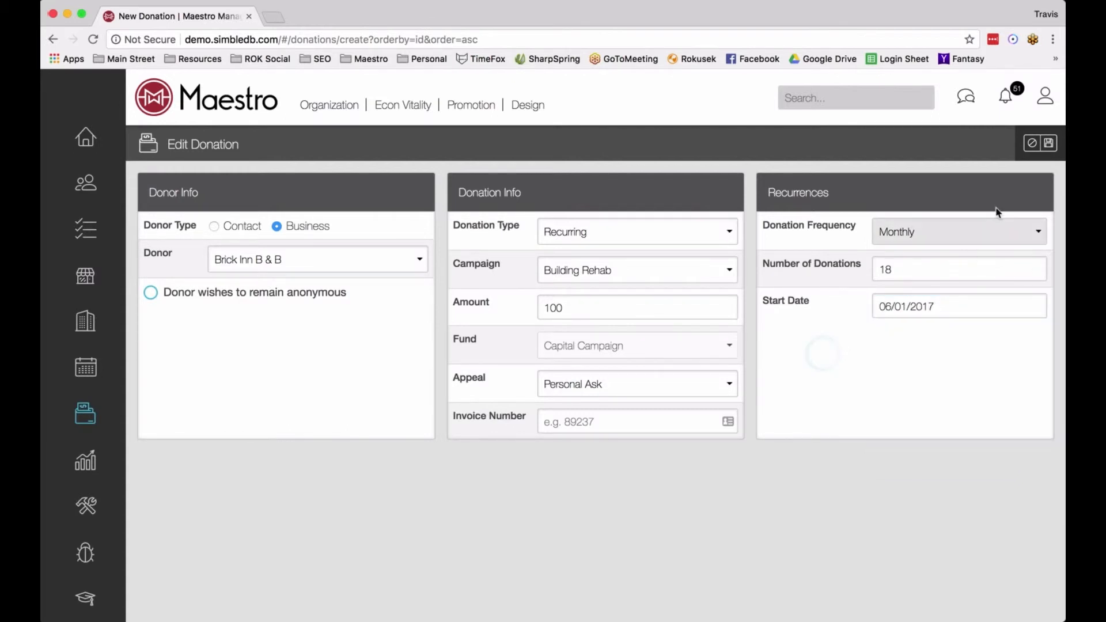
{"action": "left_click", "coordinate": [1052, 146]}
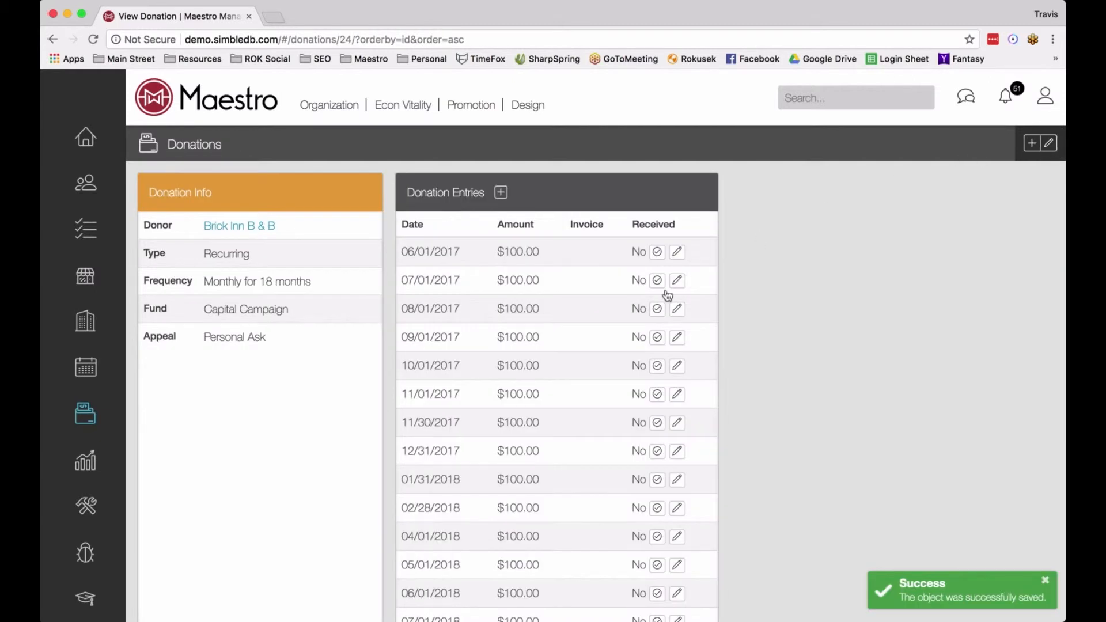
Review the scheduled donation entries, and record the 06/01/2017 entry as received on 06/01/2017
{"action": "scroll", "coordinate": [512, 262], "scroll_direction": "down", "scroll_amount": 5}
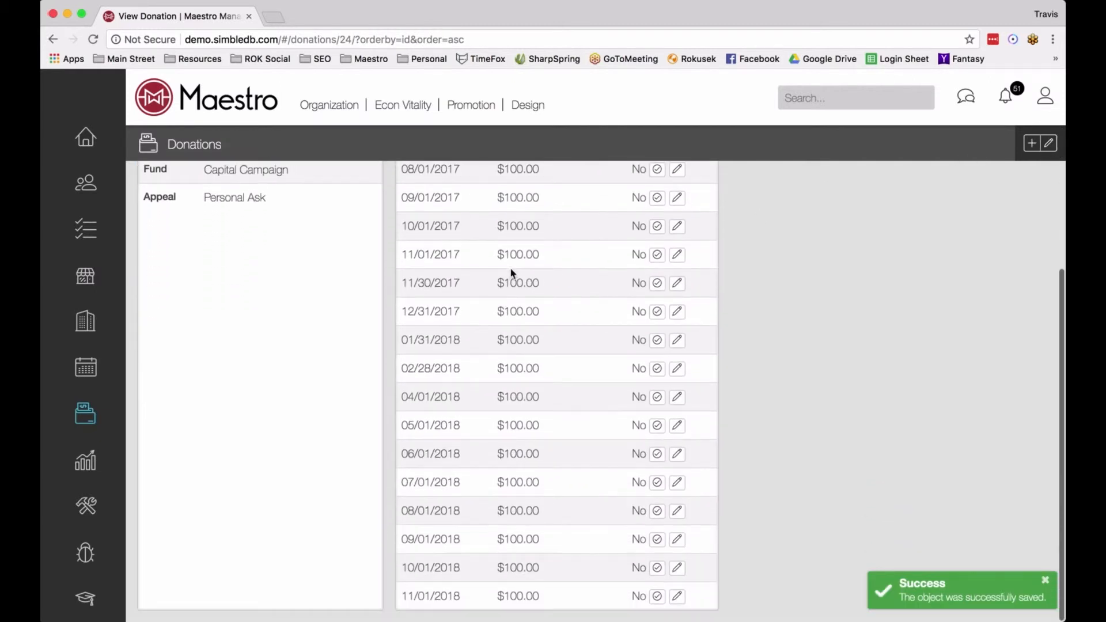
{"action": "scroll", "coordinate": [509, 306], "scroll_direction": "up", "scroll_amount": 5}
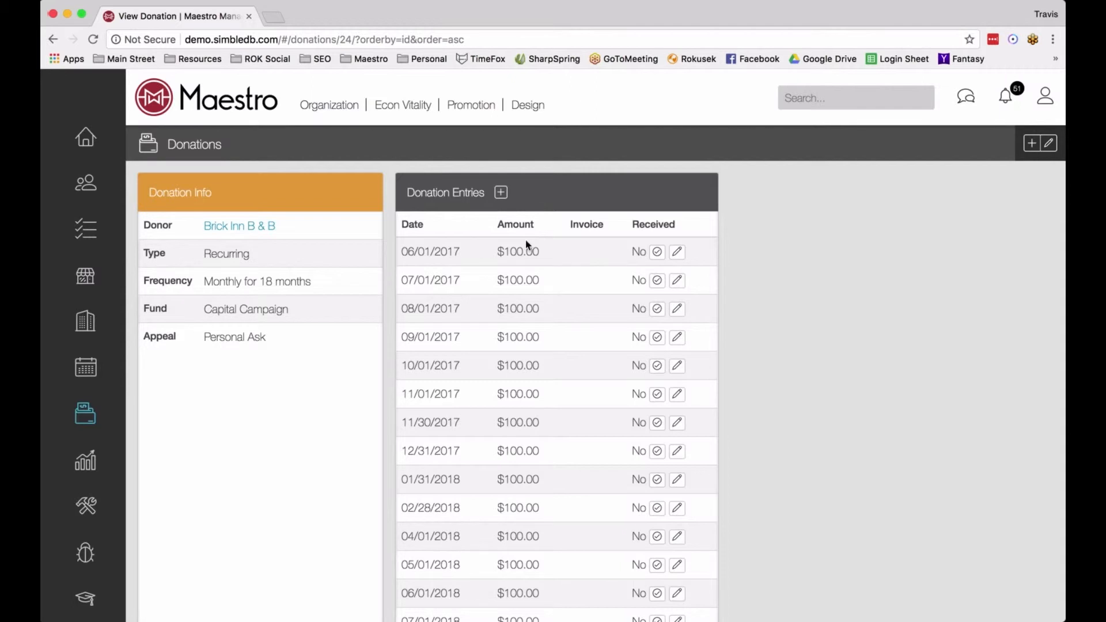
{"action": "scroll", "coordinate": [527, 246], "scroll_direction": "down", "scroll_amount": 1}
{"action": "scroll", "coordinate": [527, 247], "scroll_direction": "up", "scroll_amount": 1}
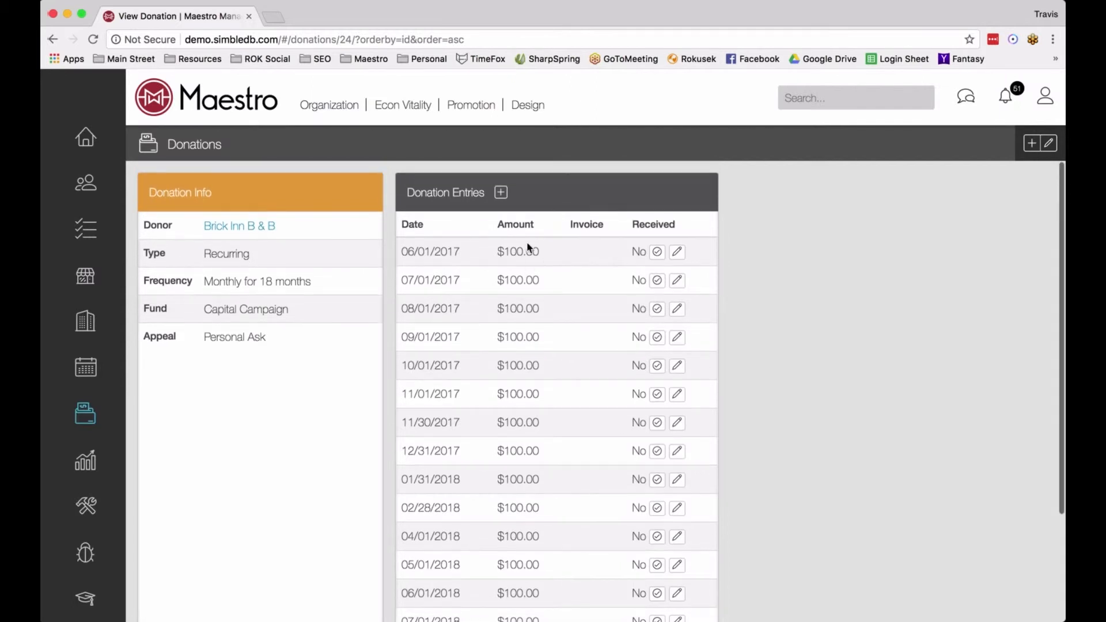
{"action": "left_click", "coordinate": [658, 253]}
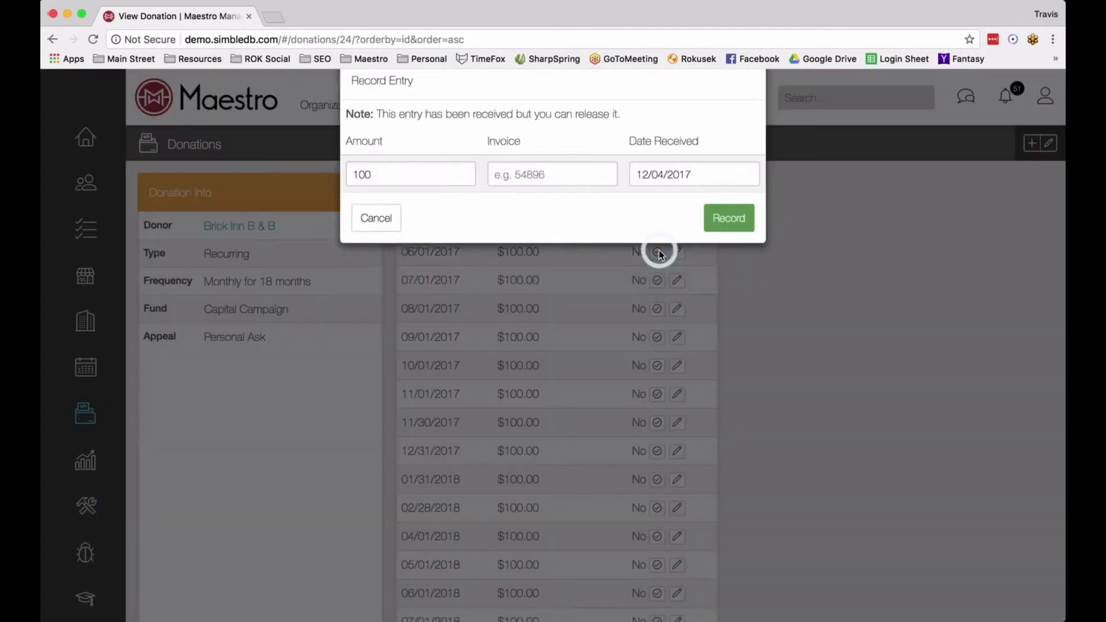
{"action": "left_click", "coordinate": [382, 205]}
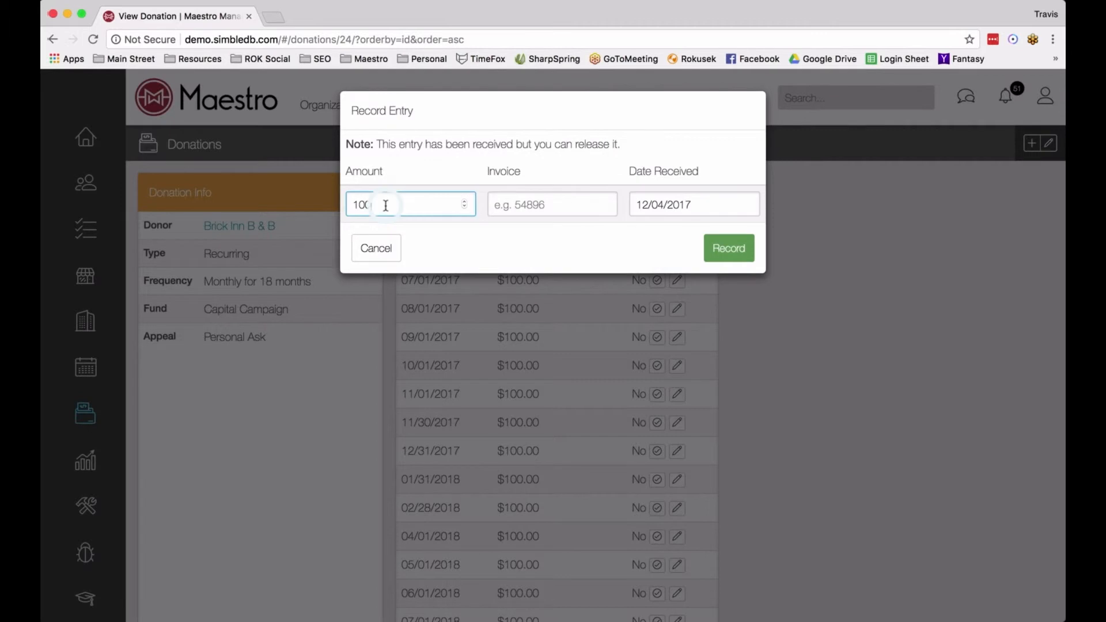
{"action": "left_click", "coordinate": [530, 205]}
{"action": "left_click", "coordinate": [660, 206]}
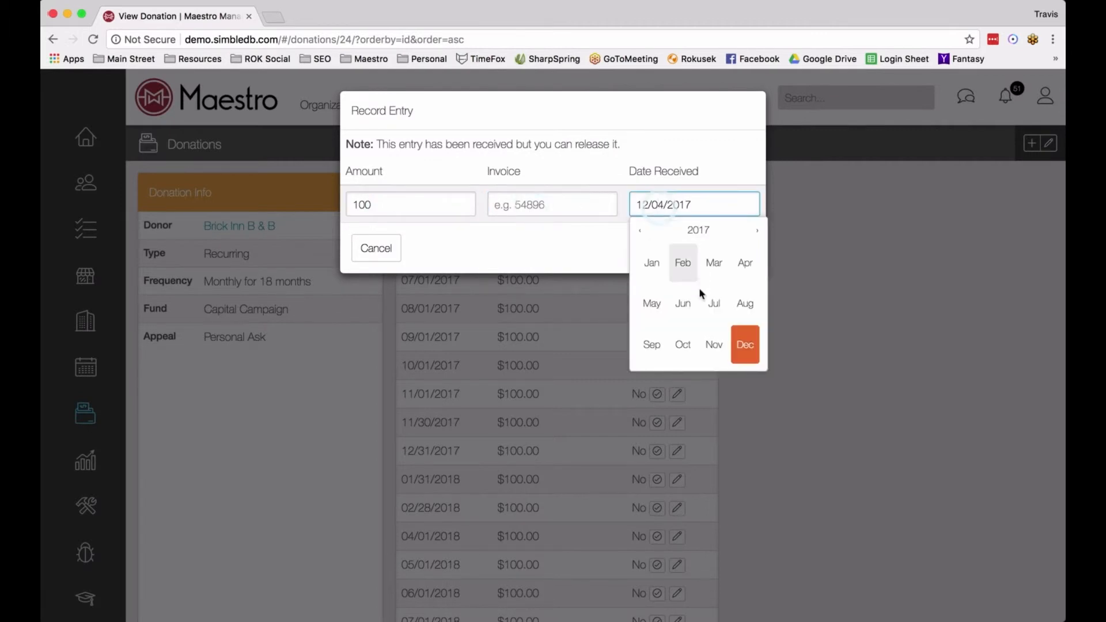
{"action": "left_click", "coordinate": [683, 303]}
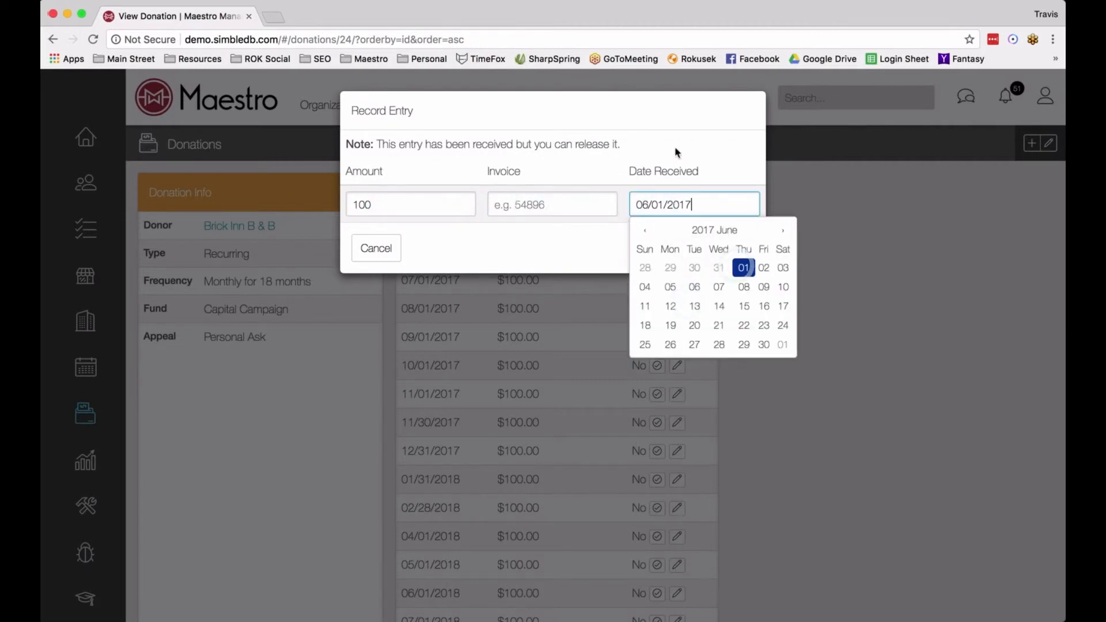
{"action": "left_click", "coordinate": [678, 152]}
{"action": "left_click", "coordinate": [716, 251]}
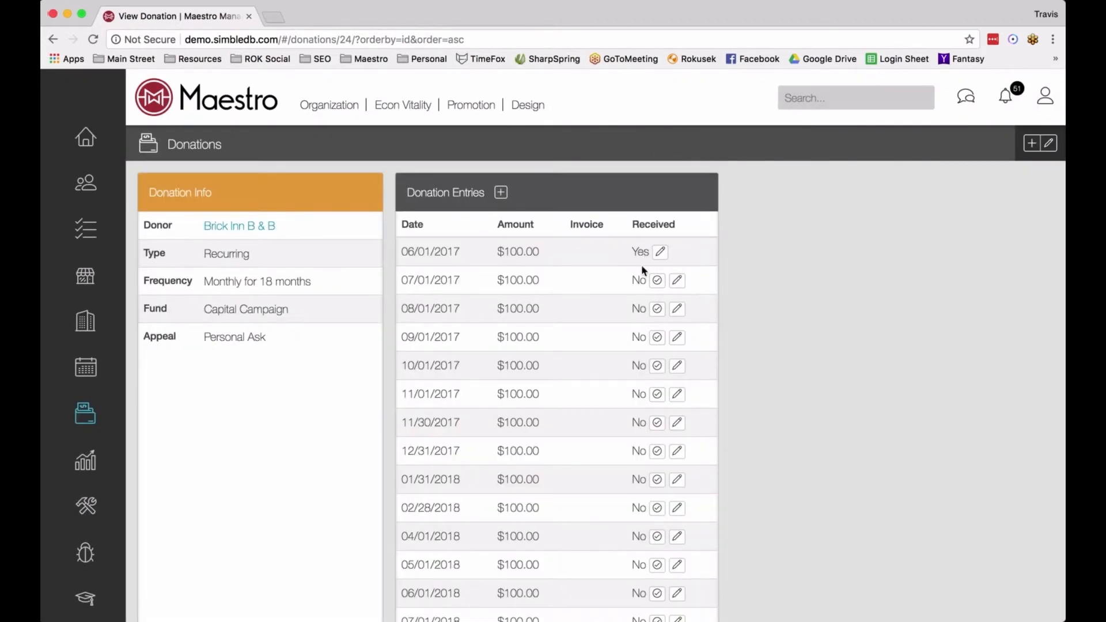
Record the 07/01/2017 donation entry as received, with 07/01/2017 as the date received
{"action": "left_click", "coordinate": [656, 280]}
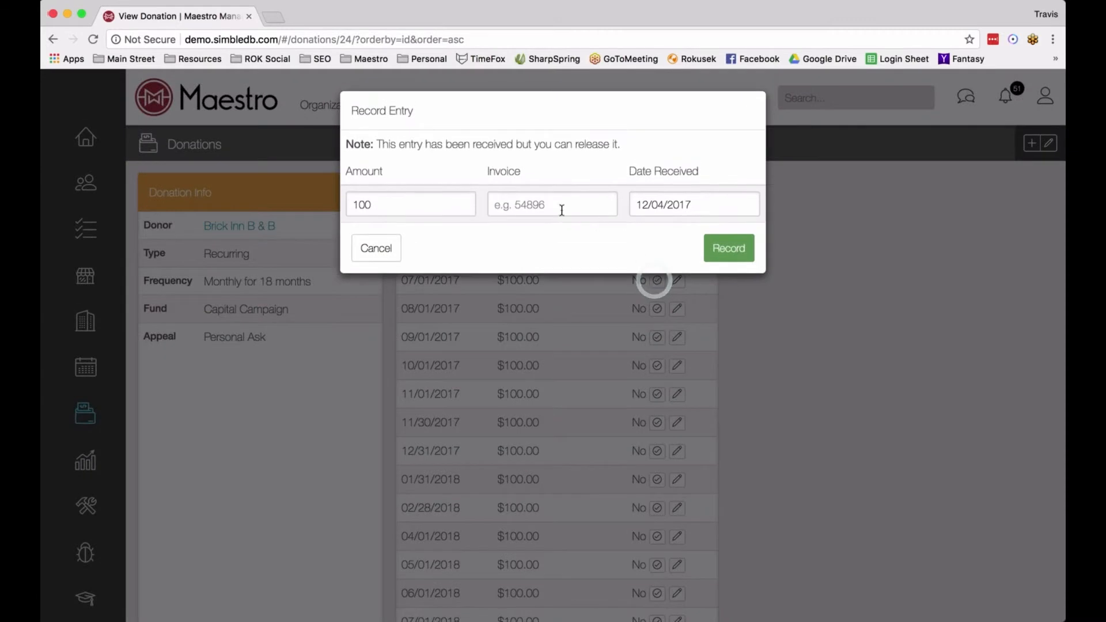
{"action": "left_click", "coordinate": [662, 207]}
{"action": "left_click", "coordinate": [711, 301]}
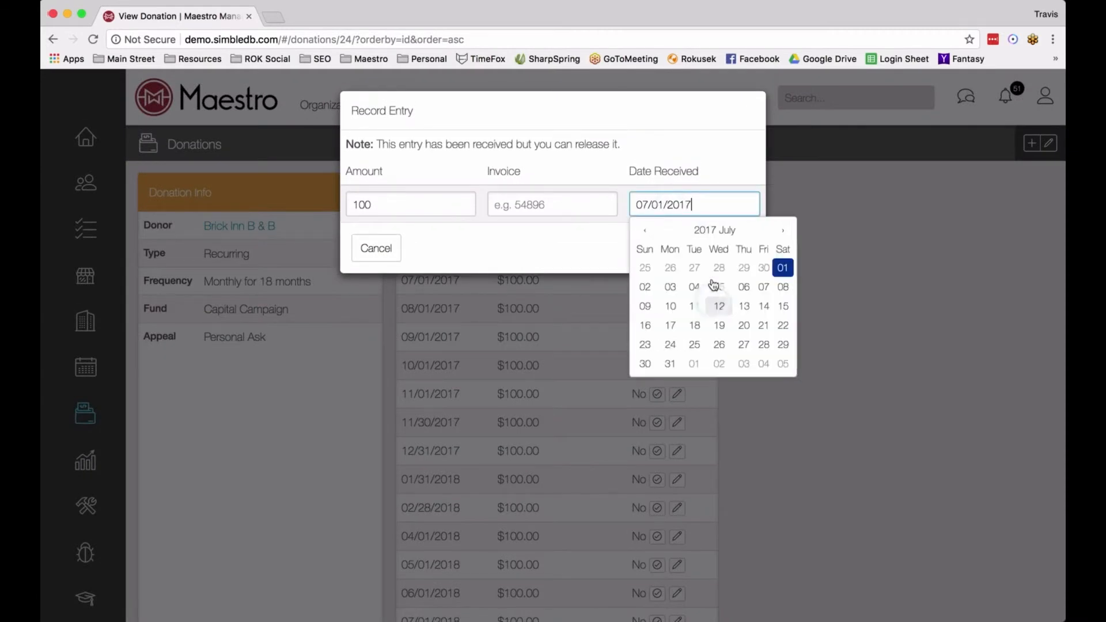
{"action": "left_click", "coordinate": [784, 269]}
{"action": "left_click", "coordinate": [673, 148]}
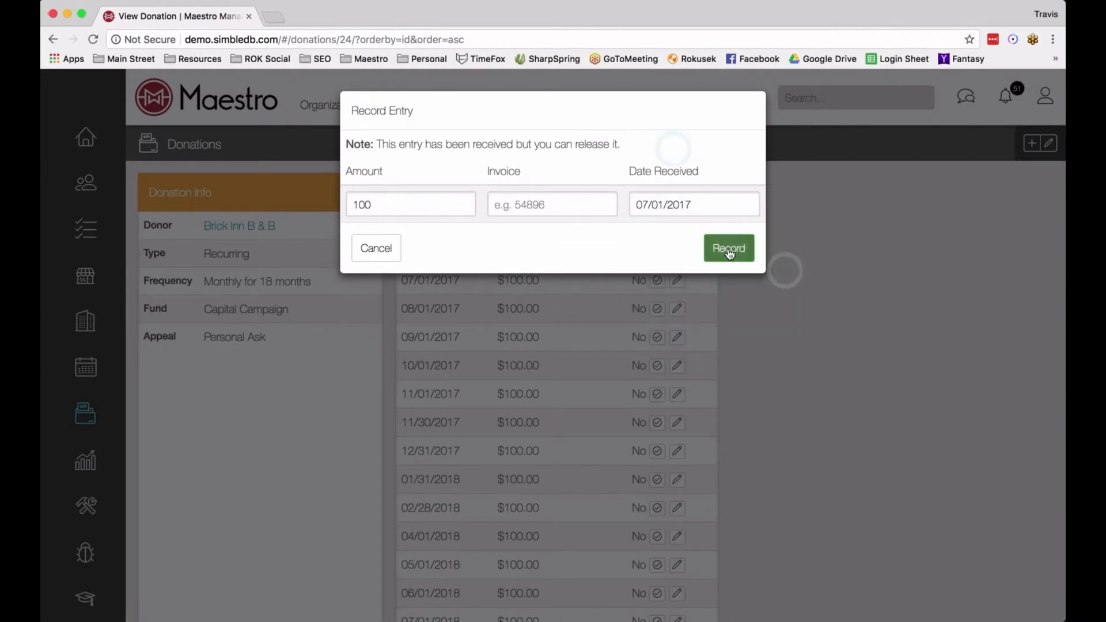
{"action": "left_click", "coordinate": [729, 249]}
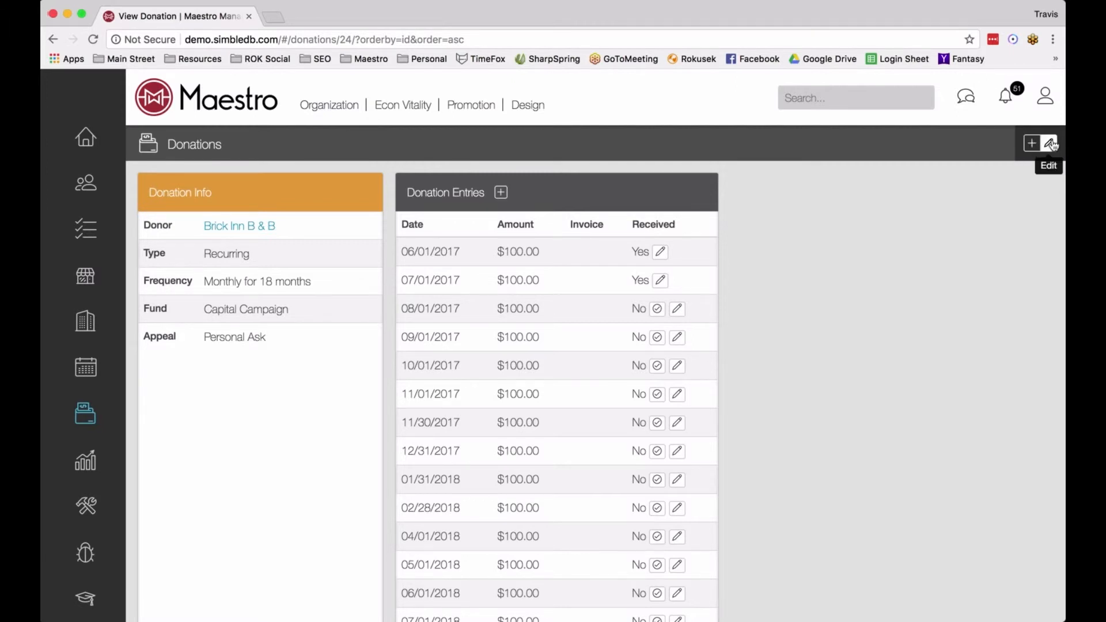
Start a new Advanced Search in Reports and set it to search Donations
{"action": "left_click", "coordinate": [84, 416]}
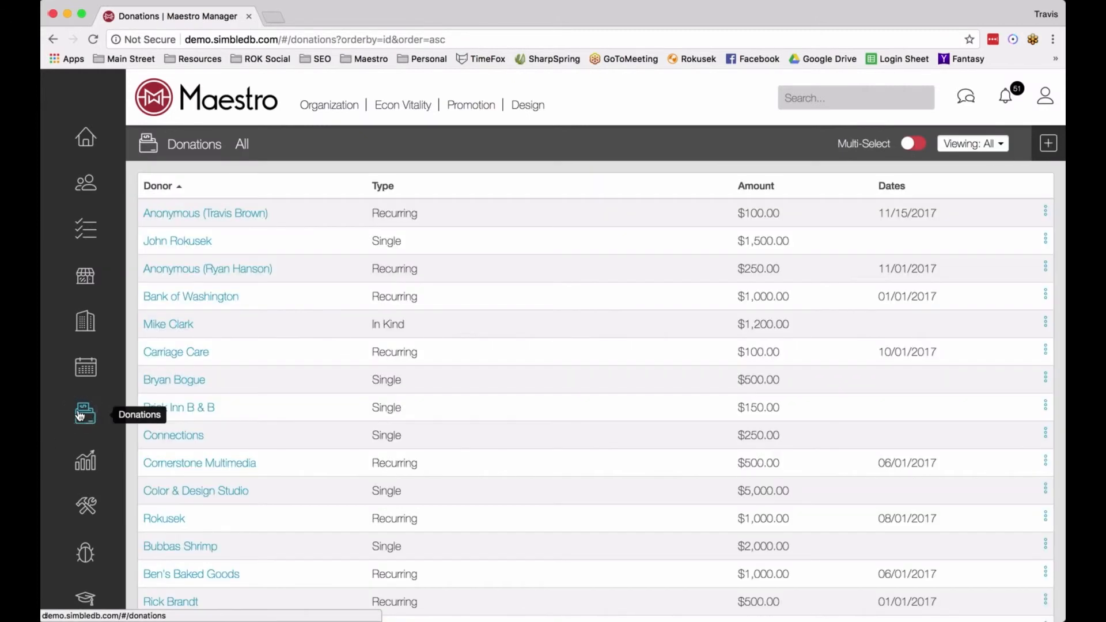
{"action": "left_click", "coordinate": [92, 461]}
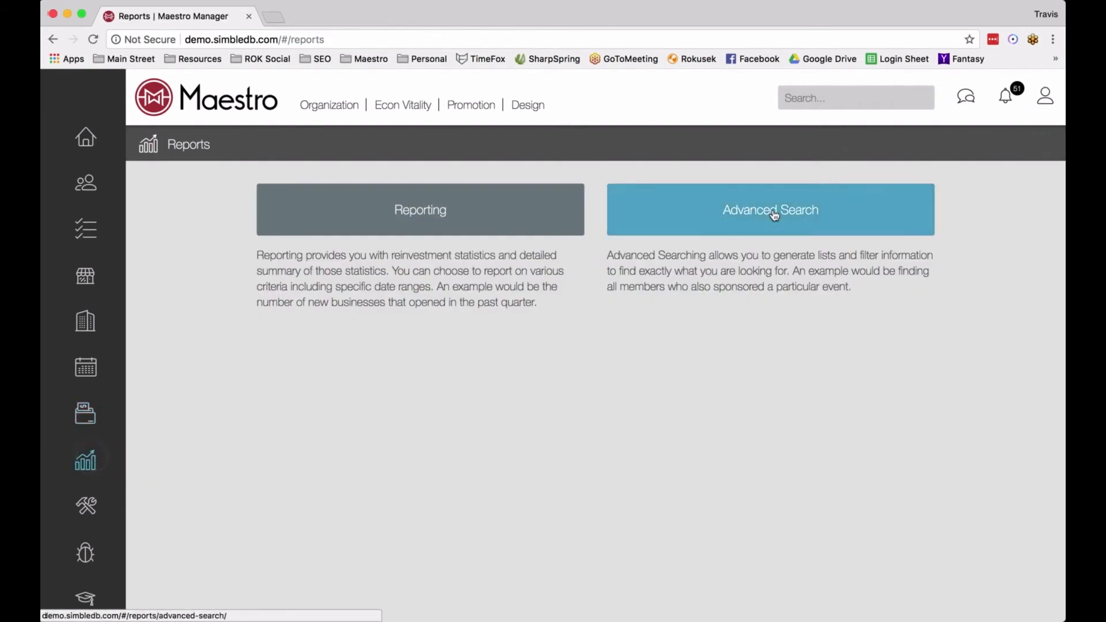
{"action": "left_click", "coordinate": [769, 214]}
{"action": "left_click", "coordinate": [391, 213]}
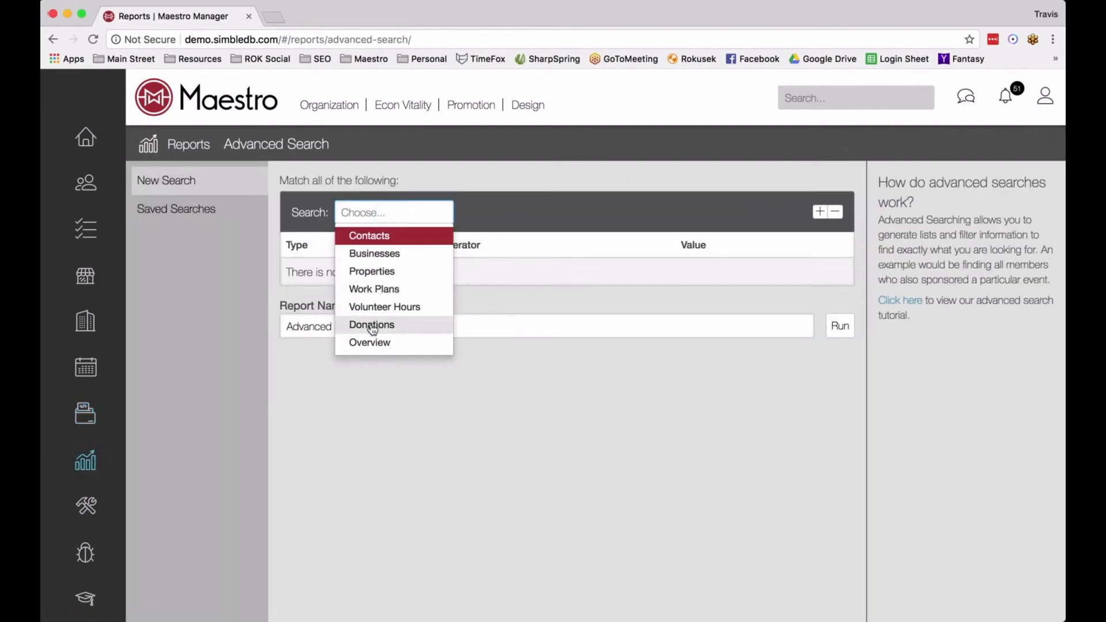
{"action": "left_click", "coordinate": [371, 325]}
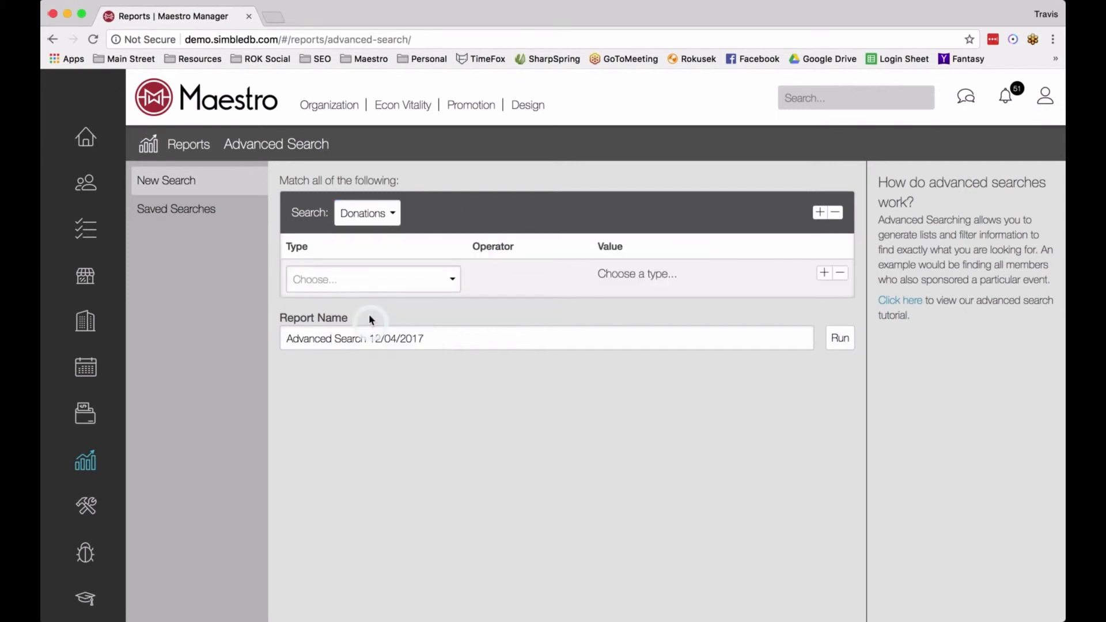
Set the search criterion to donations whose Received value is Yes
{"action": "left_click", "coordinate": [413, 279]}
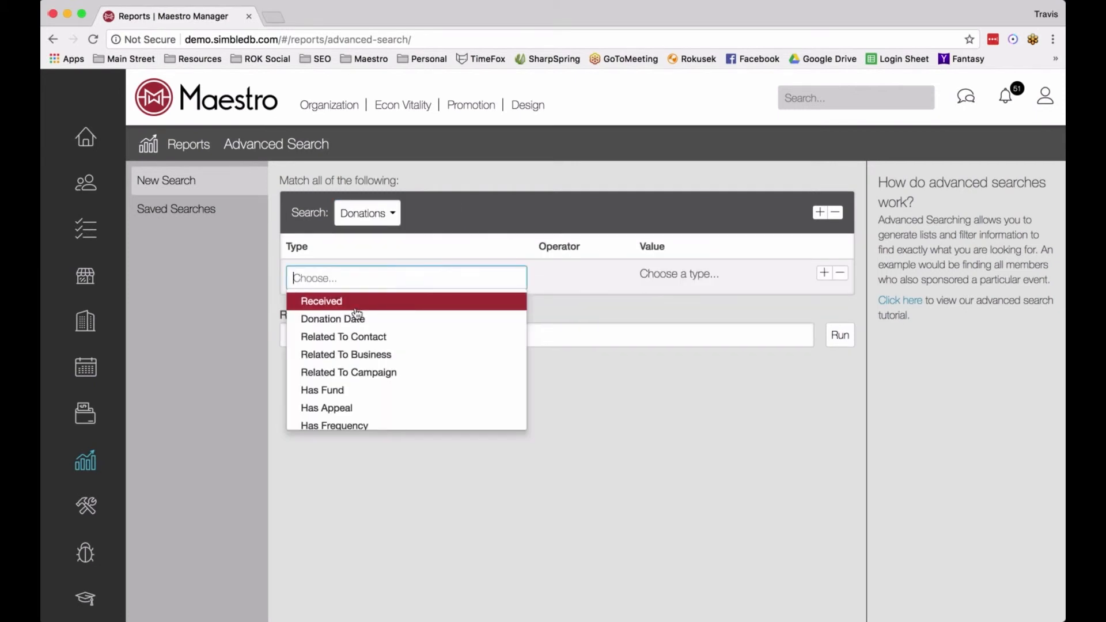
{"action": "scroll", "coordinate": [333, 335], "scroll_direction": "down", "scroll_amount": 2}
{"action": "scroll", "coordinate": [333, 334], "scroll_direction": "up", "scroll_amount": 2}
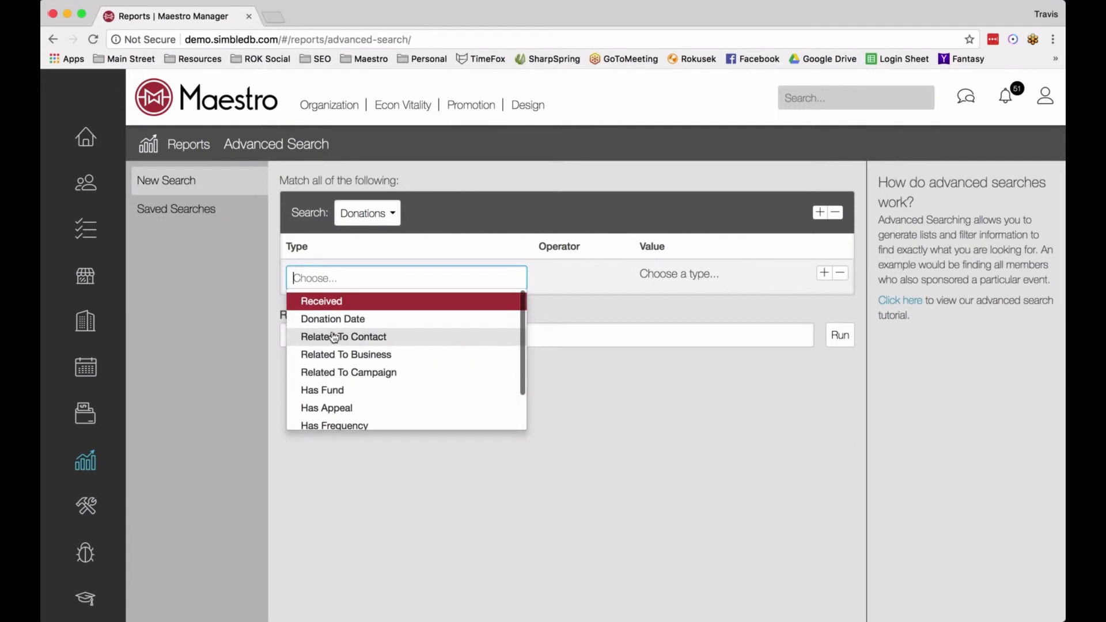
{"action": "left_click", "coordinate": [332, 302]}
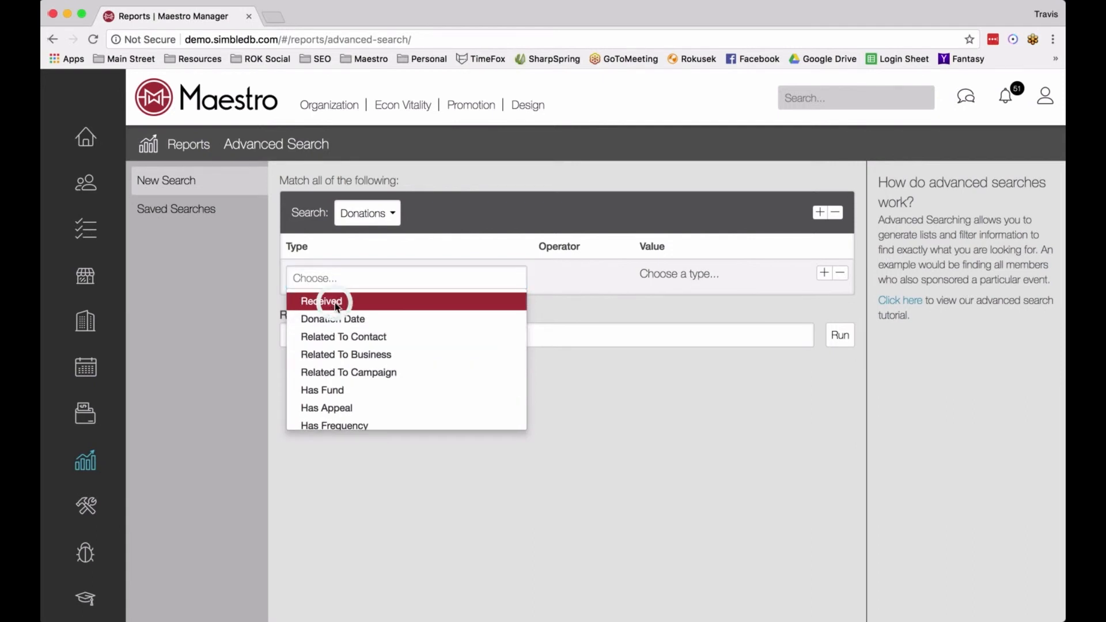
{"action": "left_click", "coordinate": [659, 280]}
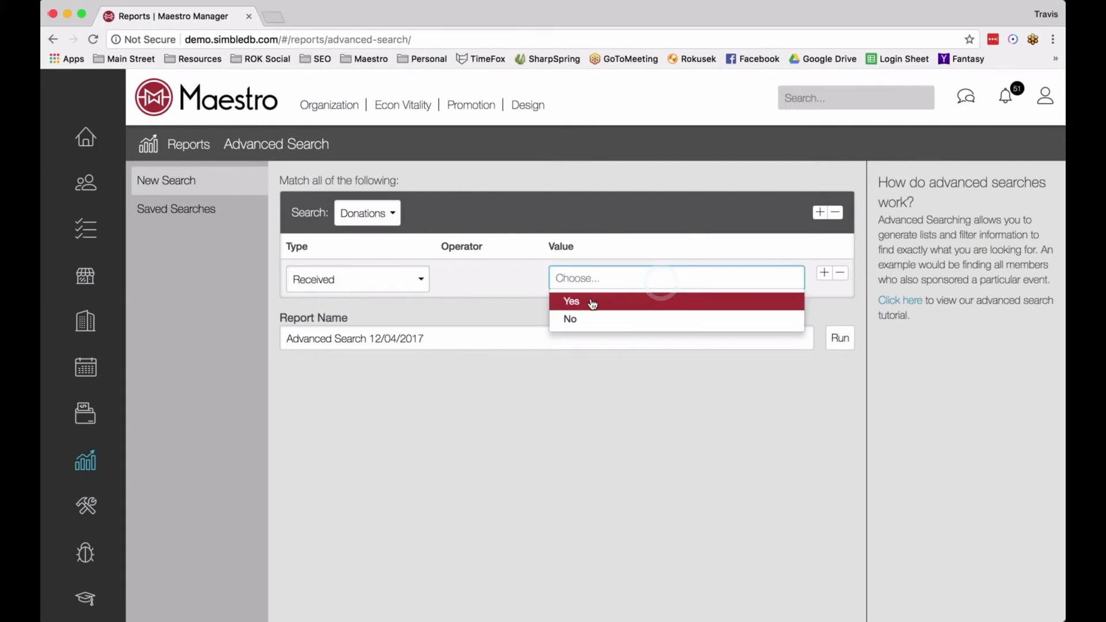
{"action": "left_click", "coordinate": [590, 302]}
Change the search criterion to Donation Date with the operator After
{"action": "left_click", "coordinate": [487, 282]}
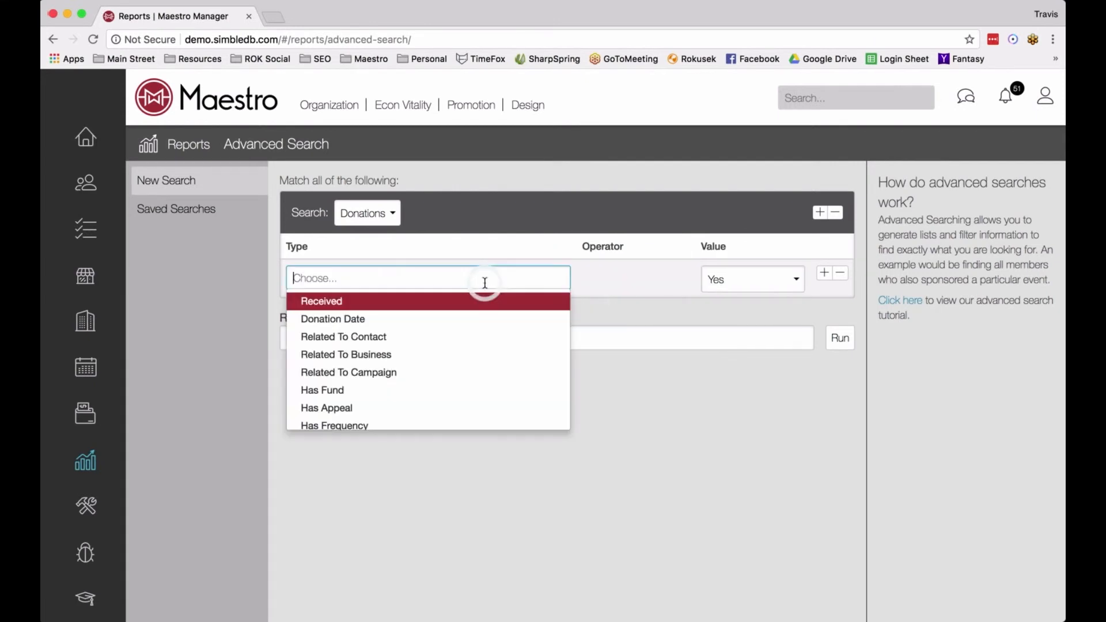
{"action": "left_click", "coordinate": [436, 319]}
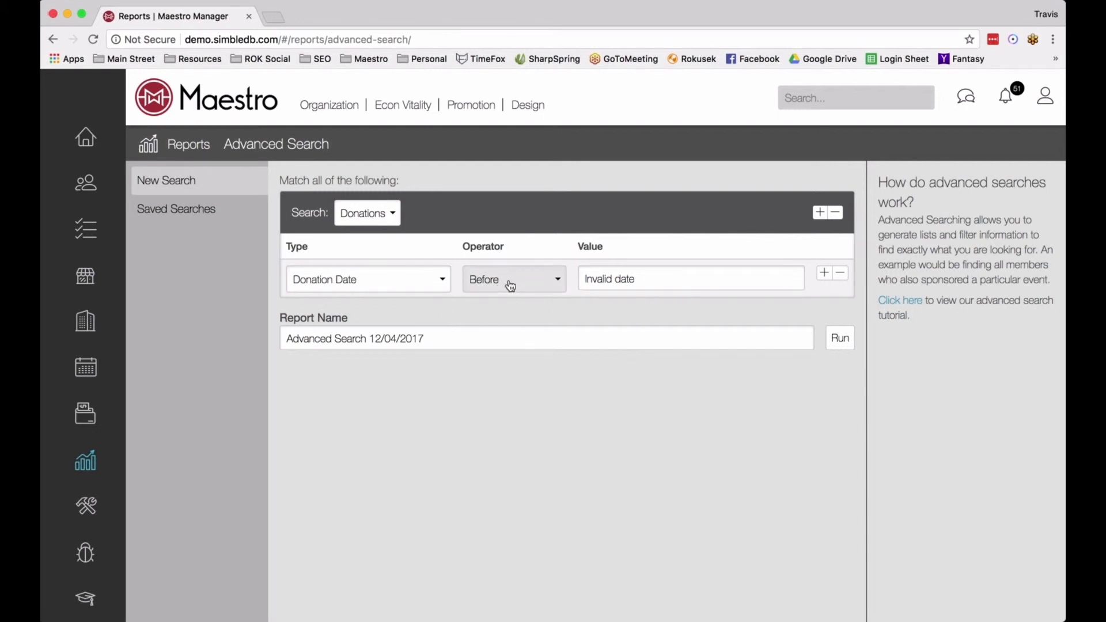
{"action": "left_click", "coordinate": [531, 285]}
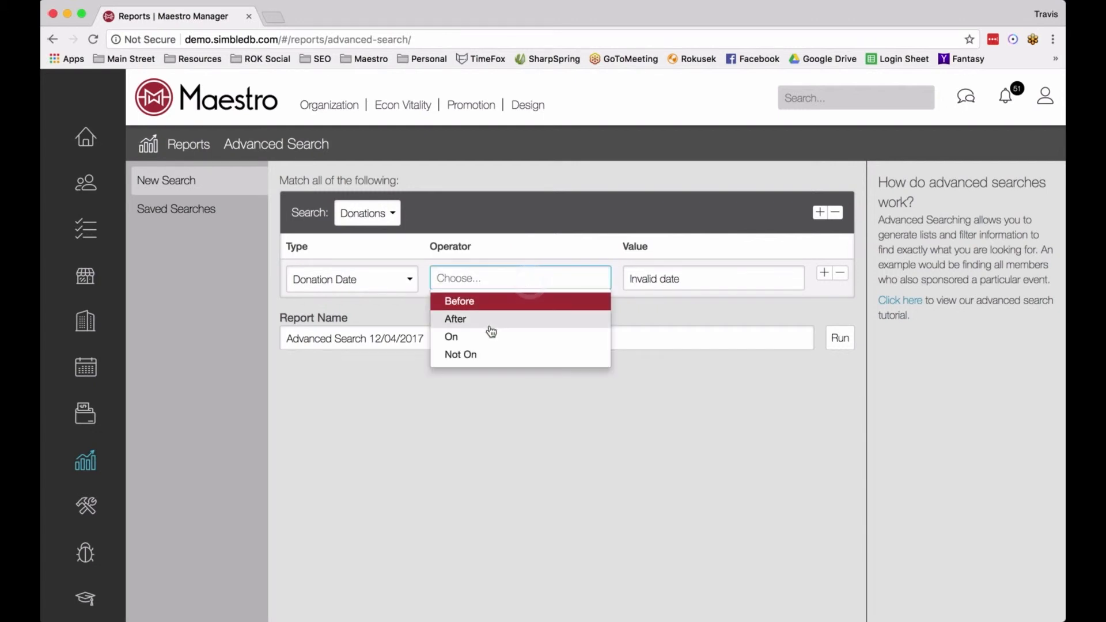
{"action": "left_click", "coordinate": [485, 319]}
Set the Donation Date criterion's value to 12/01/2017
{"action": "left_click", "coordinate": [642, 281]}
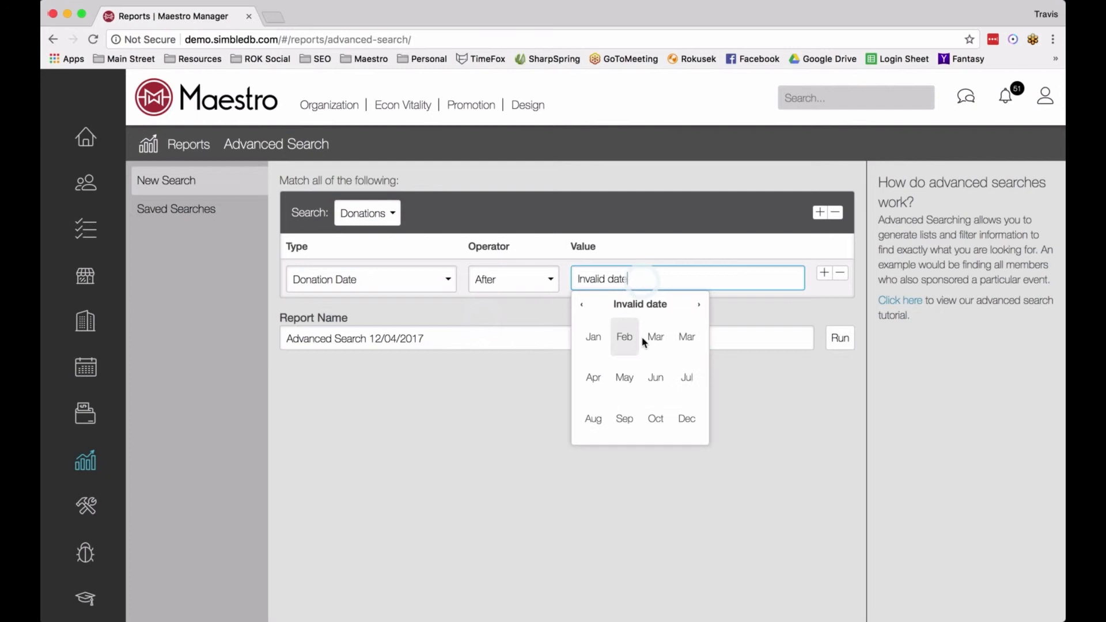
{"action": "left_click", "coordinate": [680, 415]}
{"action": "left_click", "coordinate": [733, 343]}
{"action": "left_click", "coordinate": [615, 236]}
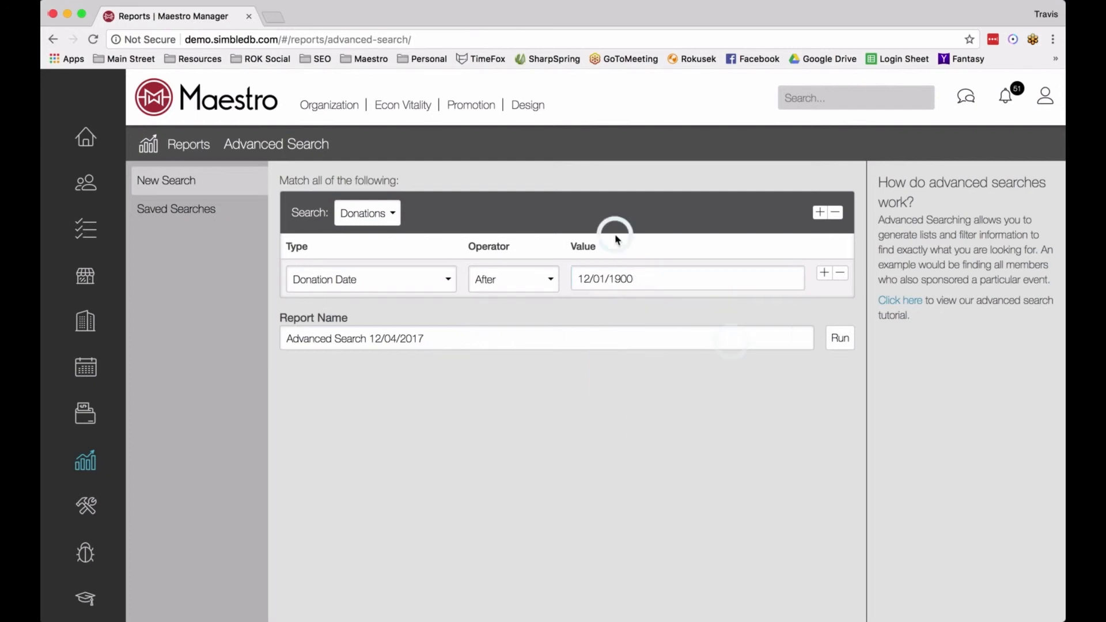
{"action": "left_click", "coordinate": [631, 280]}
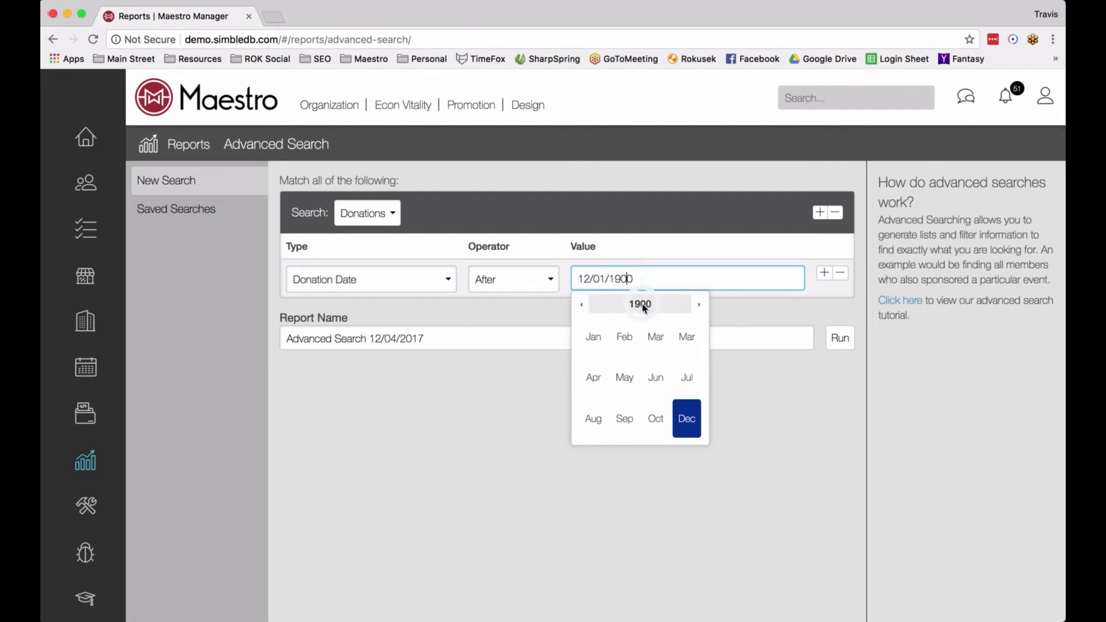
{"action": "left_click", "coordinate": [641, 304]}
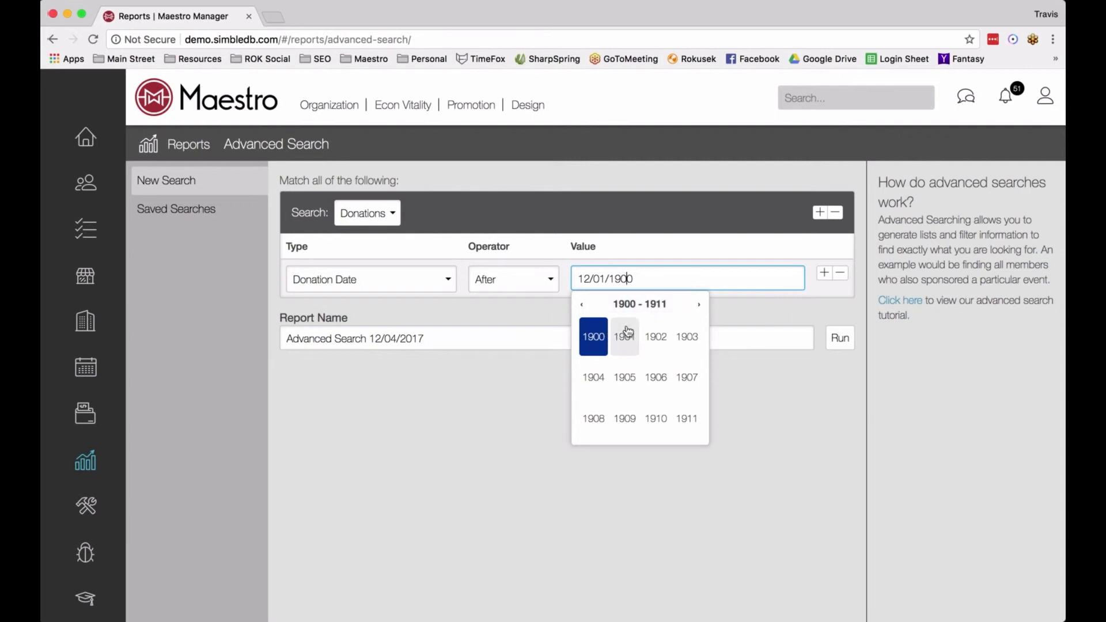
{"action": "left_click", "coordinate": [610, 280]}
{"action": "left_click_drag", "start_coordinate": [610, 280], "coordinate": [668, 277]}
{"action": "type", "text": "2017"}
{"action": "left_click", "coordinate": [637, 237]}
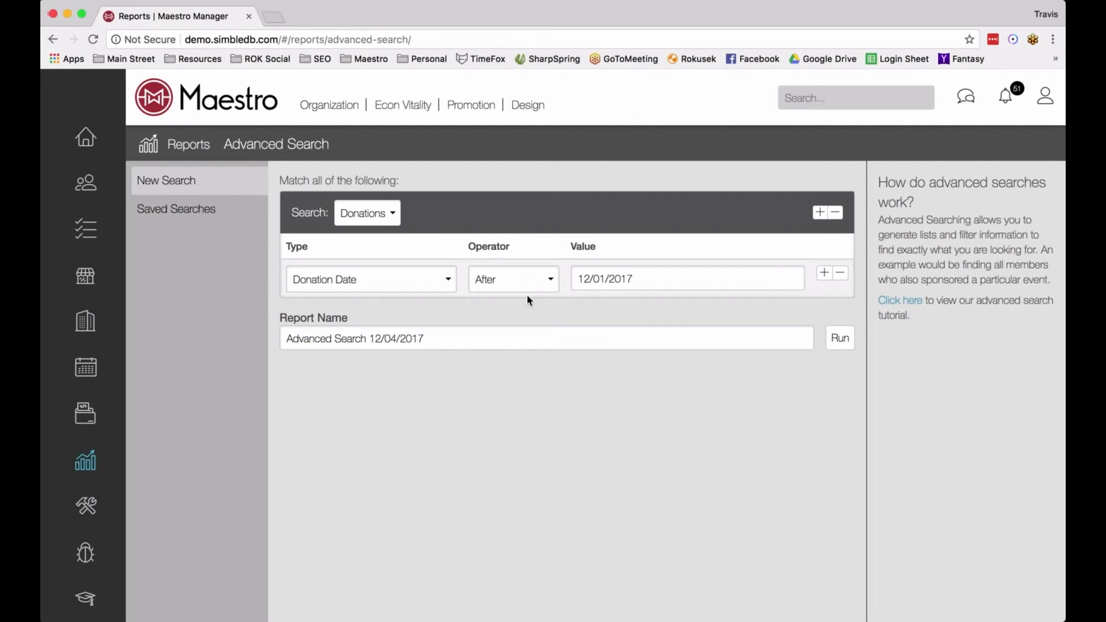
Change the search criterion to Related To Campaign with Building Rehab as its value
{"action": "left_click", "coordinate": [418, 281]}
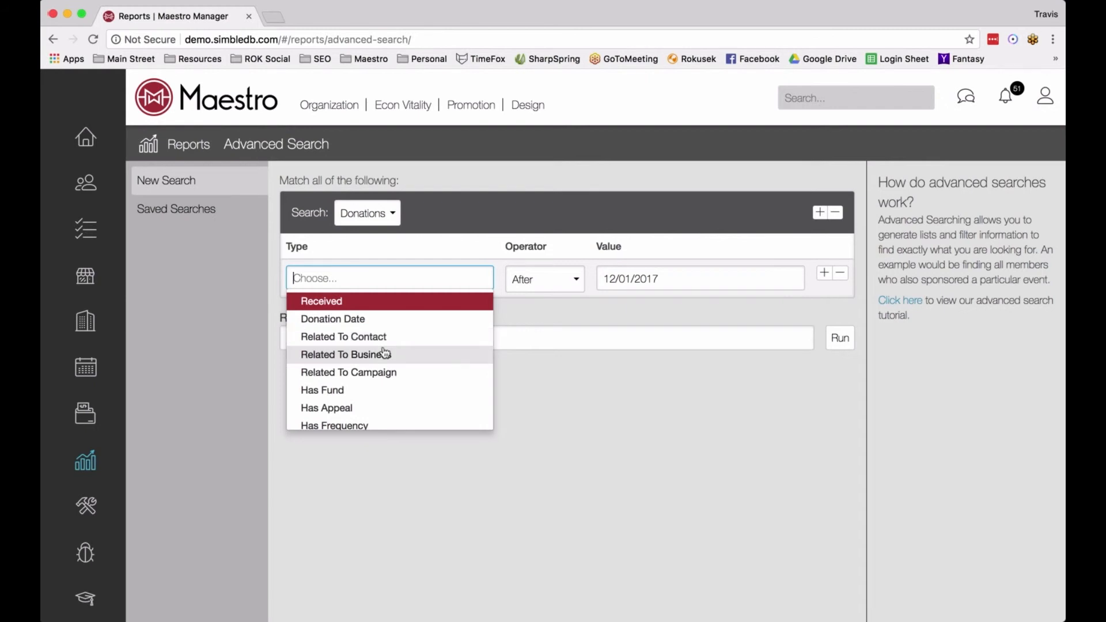
{"action": "scroll", "coordinate": [378, 374], "scroll_direction": "down", "scroll_amount": 2}
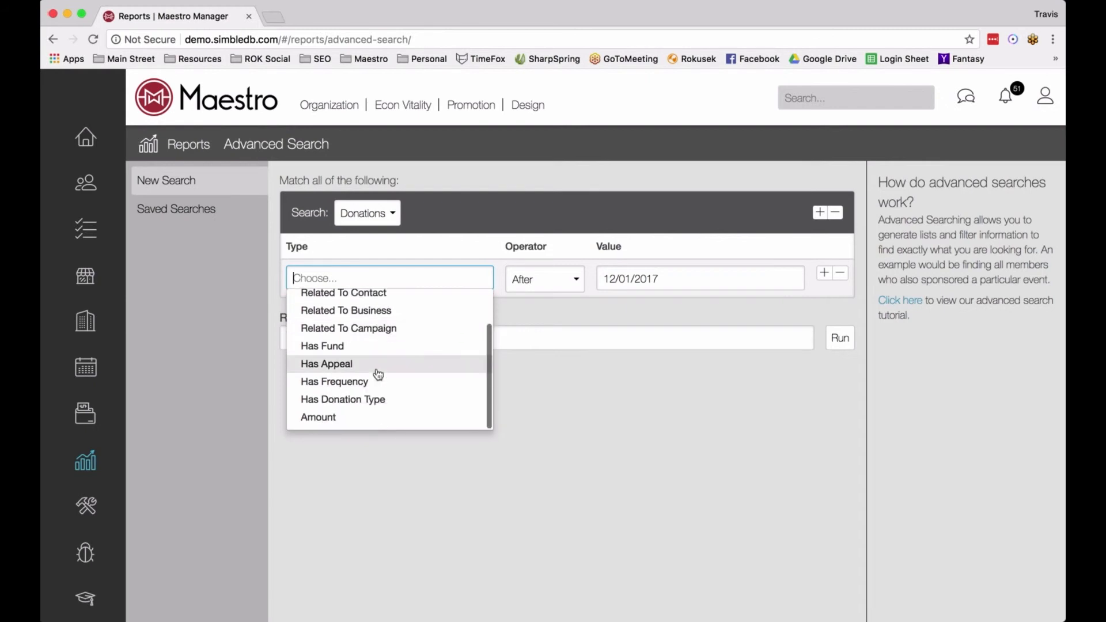
{"action": "left_click", "coordinate": [351, 328]}
{"action": "left_click", "coordinate": [734, 274]}
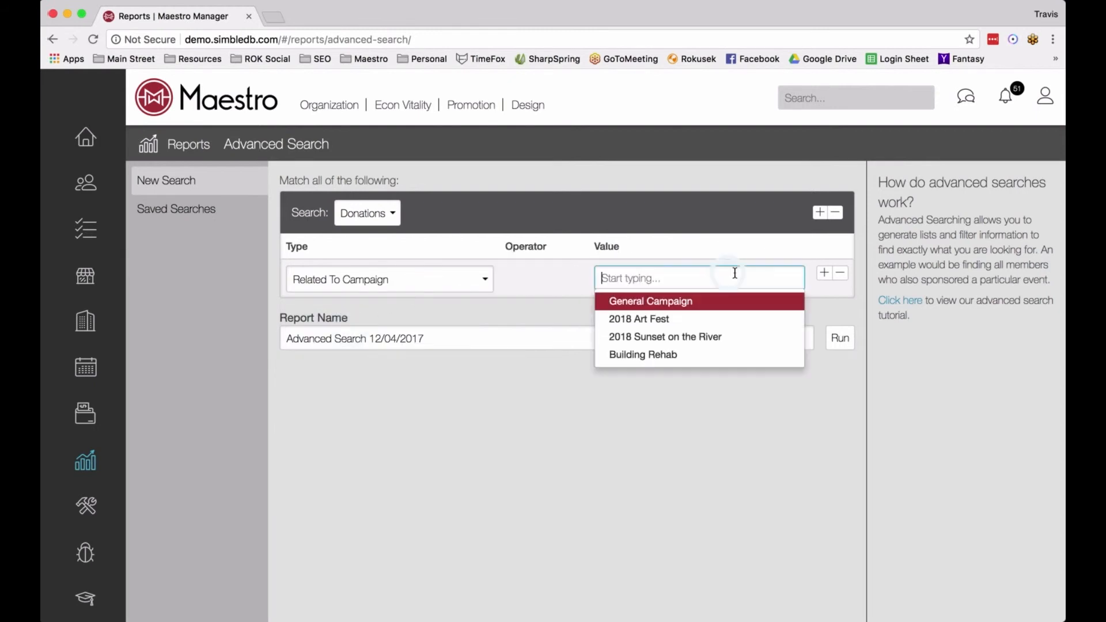
{"action": "left_click", "coordinate": [639, 356]}
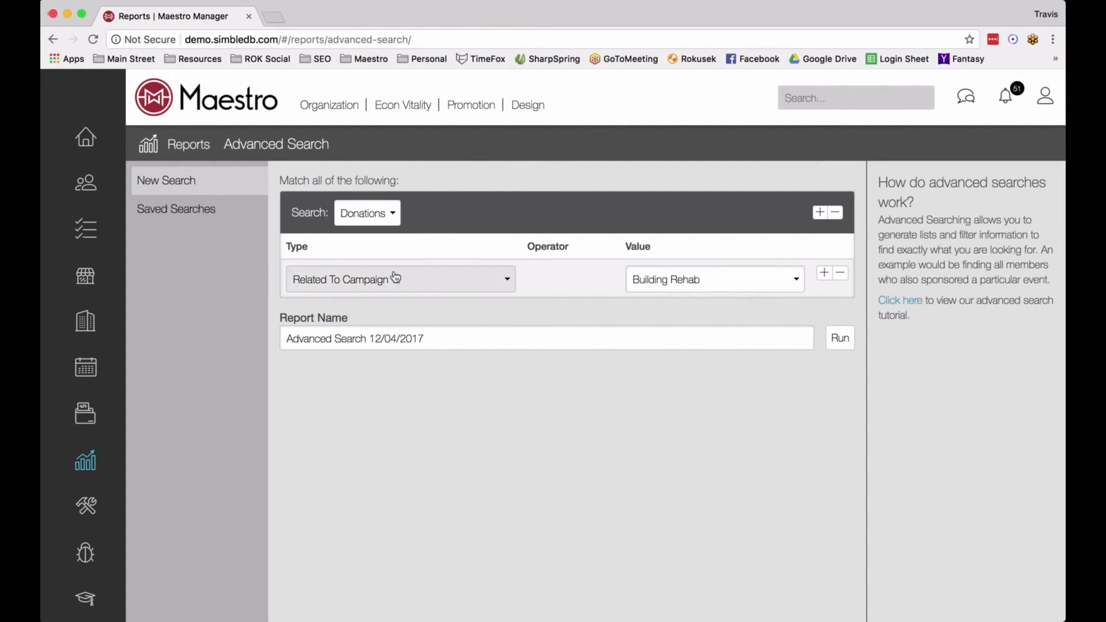
Run the advanced search and look through the donations in the report
{"action": "left_click", "coordinate": [838, 340]}
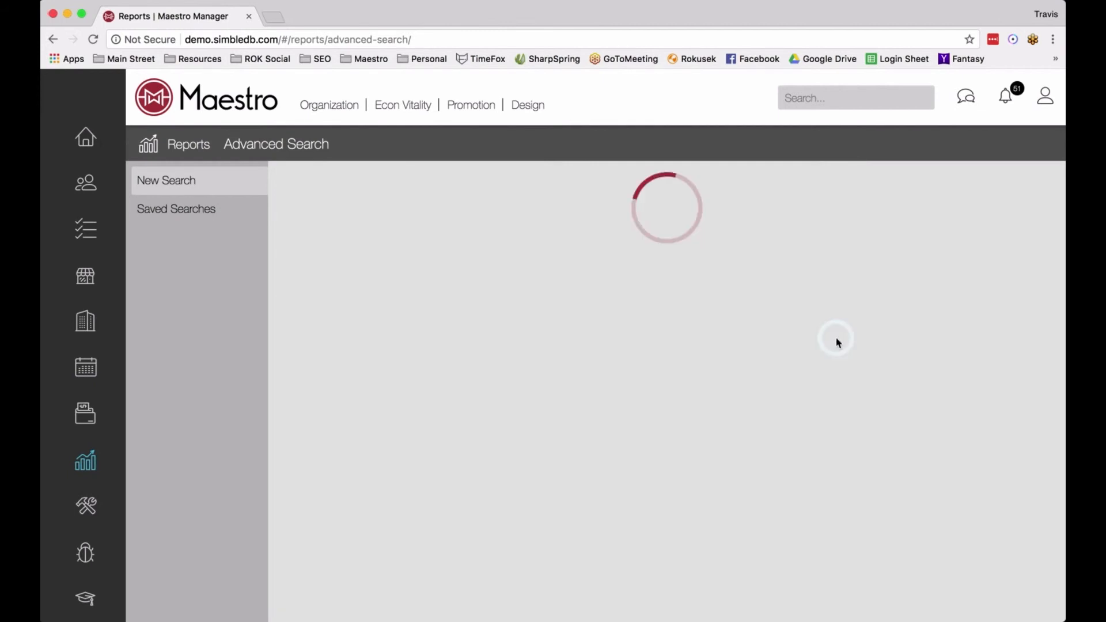
{"action": "scroll", "coordinate": [830, 336], "scroll_direction": "down", "scroll_amount": 5}
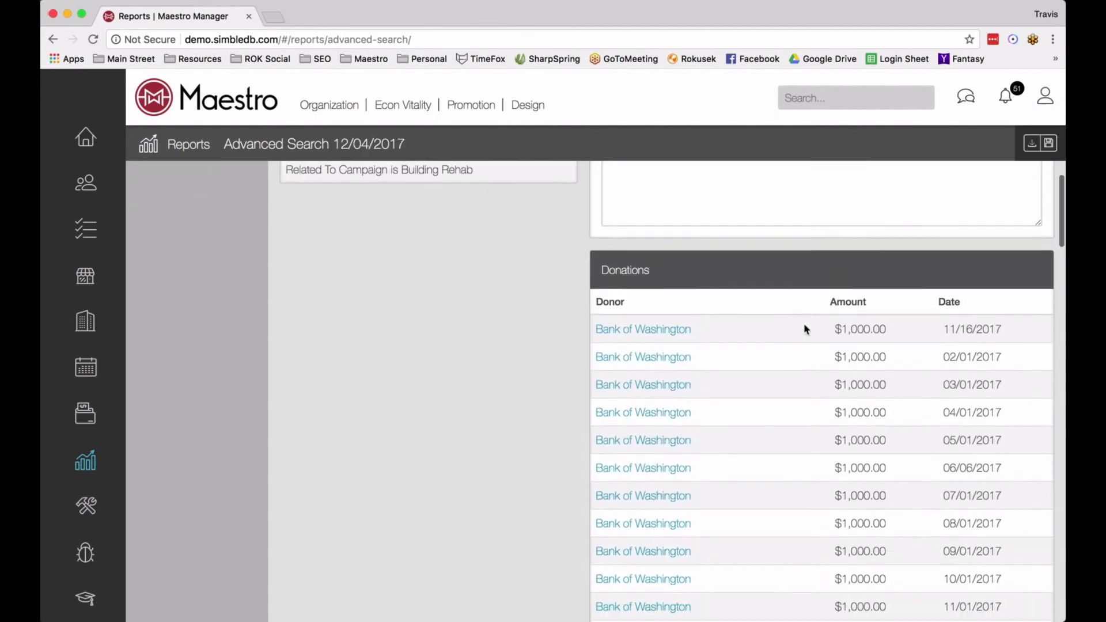
{"action": "scroll", "coordinate": [806, 302], "scroll_direction": "down", "scroll_amount": 2}
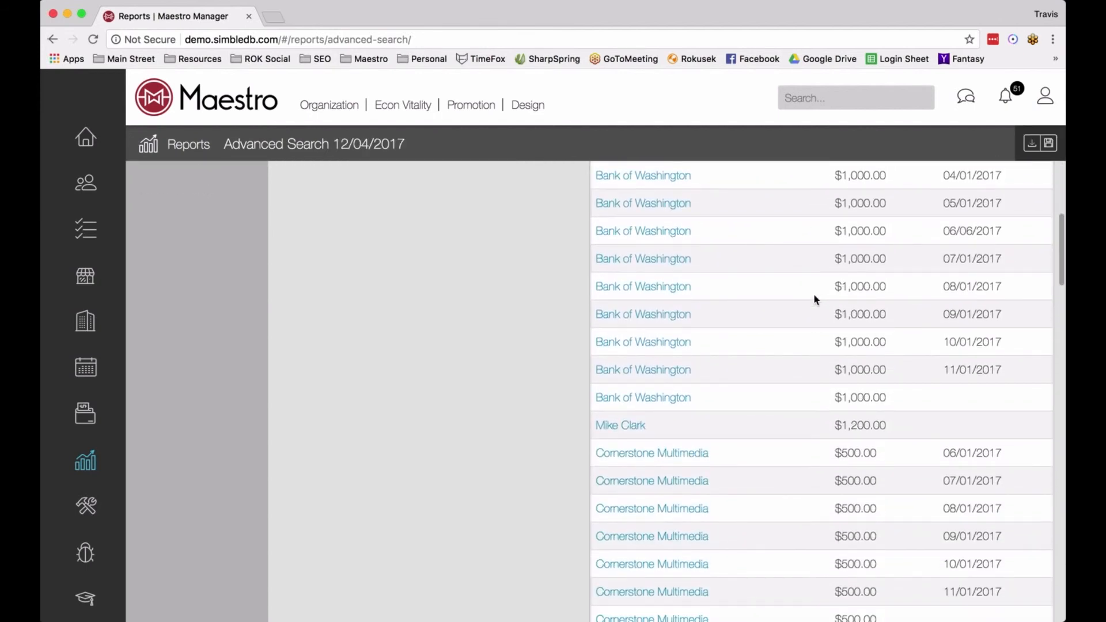
Examine the Building Rehab donations report, checking the donors, amounts and which donations have a received date
{"action": "scroll", "coordinate": [807, 306], "scroll_direction": "down", "scroll_amount": 3}
{"action": "scroll", "coordinate": [702, 367], "scroll_direction": "down", "scroll_amount": 10}
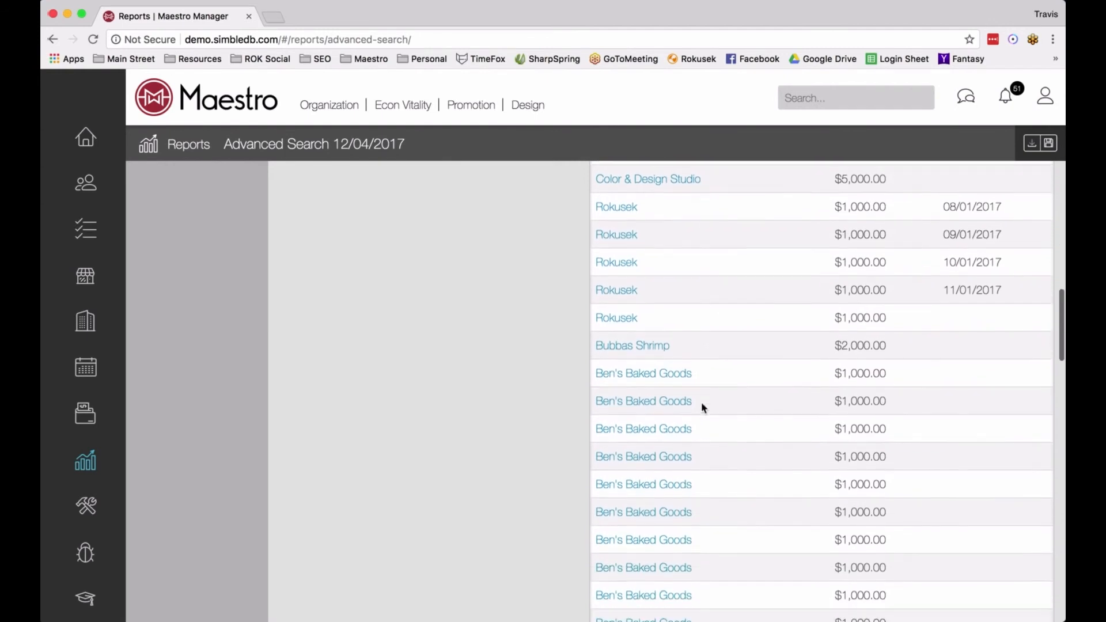
{"action": "scroll", "coordinate": [702, 407], "scroll_direction": "down", "scroll_amount": 12}
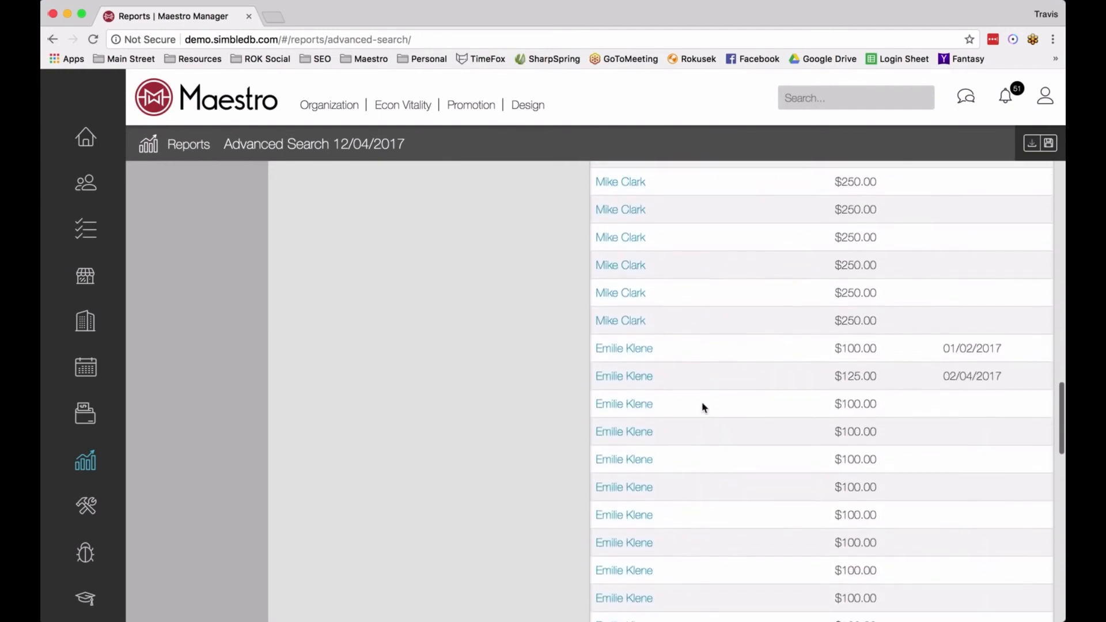
{"action": "scroll", "coordinate": [707, 406], "scroll_direction": "down", "scroll_amount": 10}
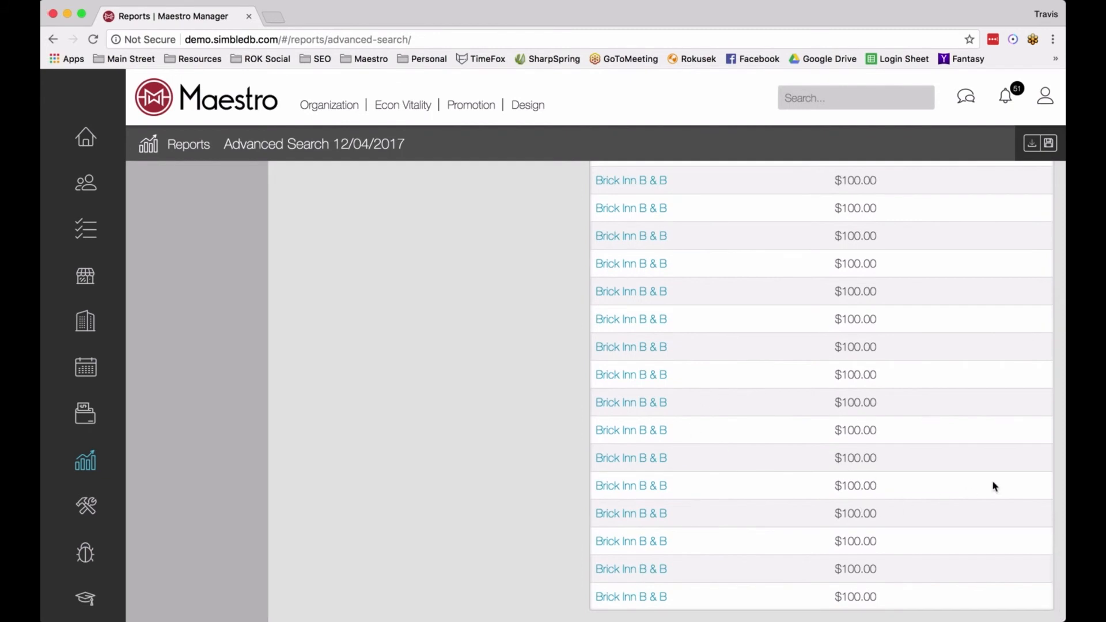
{"action": "scroll", "coordinate": [995, 487], "scroll_direction": "up", "scroll_amount": 15}
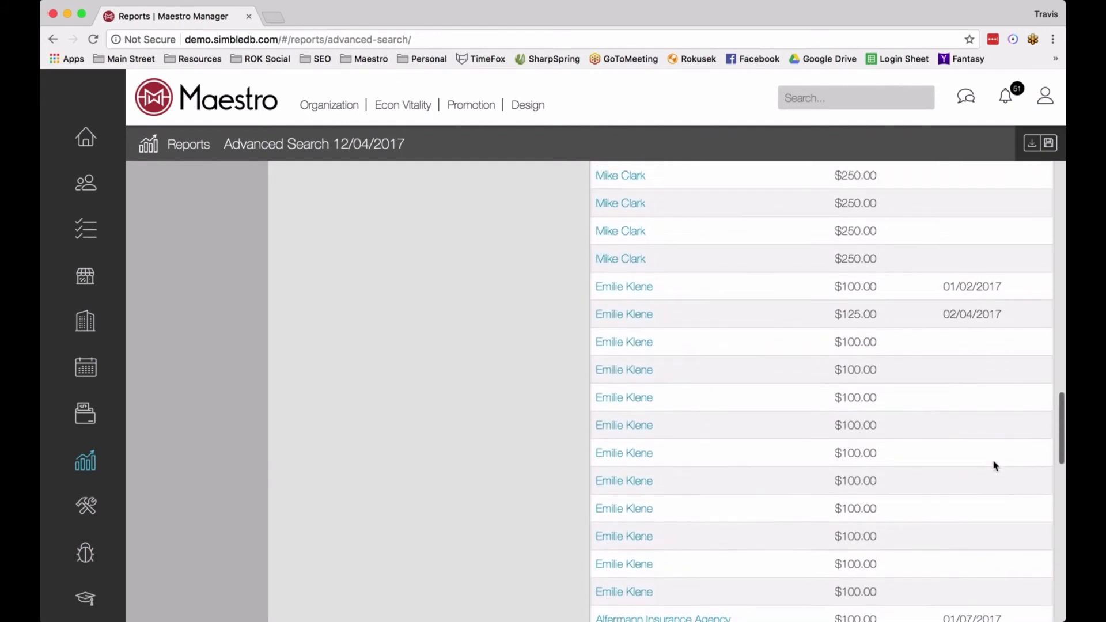
{"action": "scroll", "coordinate": [995, 464], "scroll_direction": "up", "scroll_amount": 20}
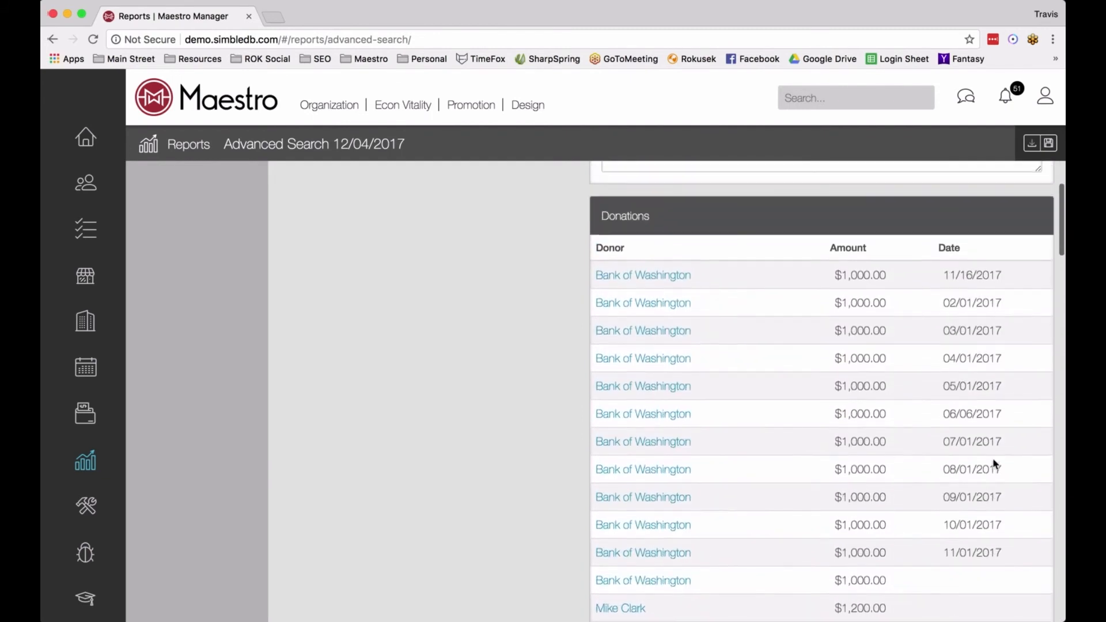
{"action": "scroll", "coordinate": [979, 392], "scroll_direction": "up", "scroll_amount": 1}
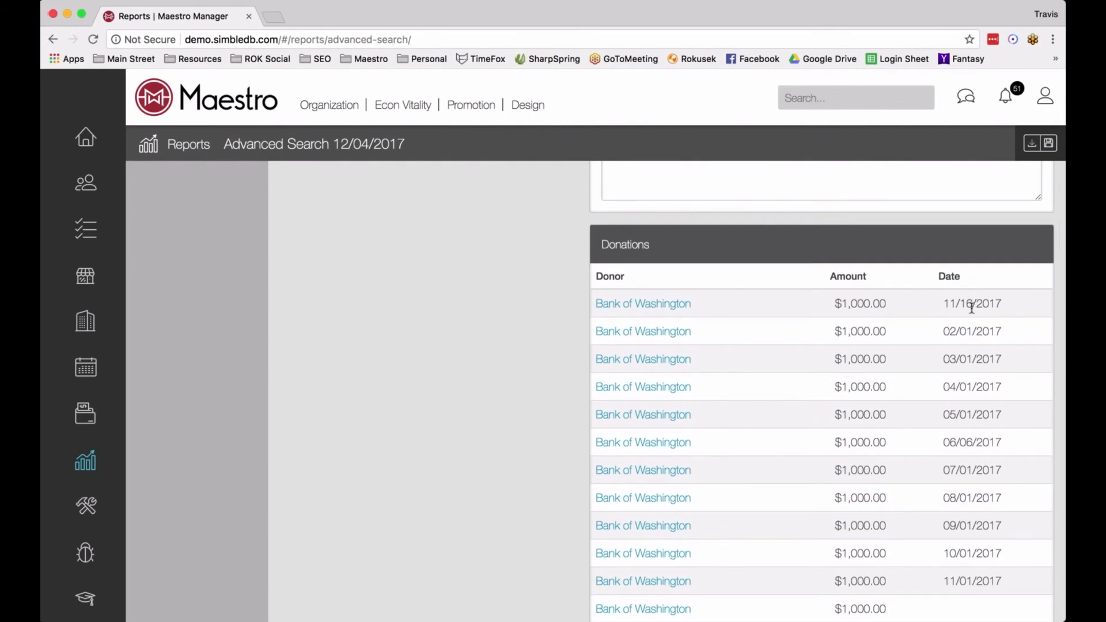
{"action": "scroll", "coordinate": [972, 308], "scroll_direction": "down", "scroll_amount": 5}
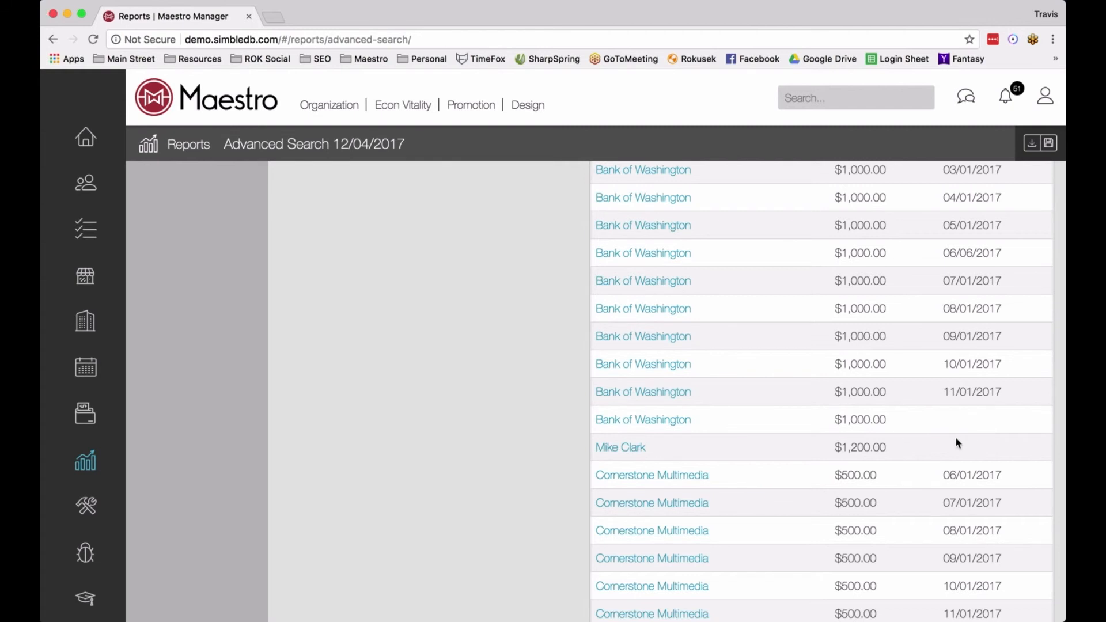
{"action": "scroll", "coordinate": [957, 442], "scroll_direction": "down", "scroll_amount": 15}
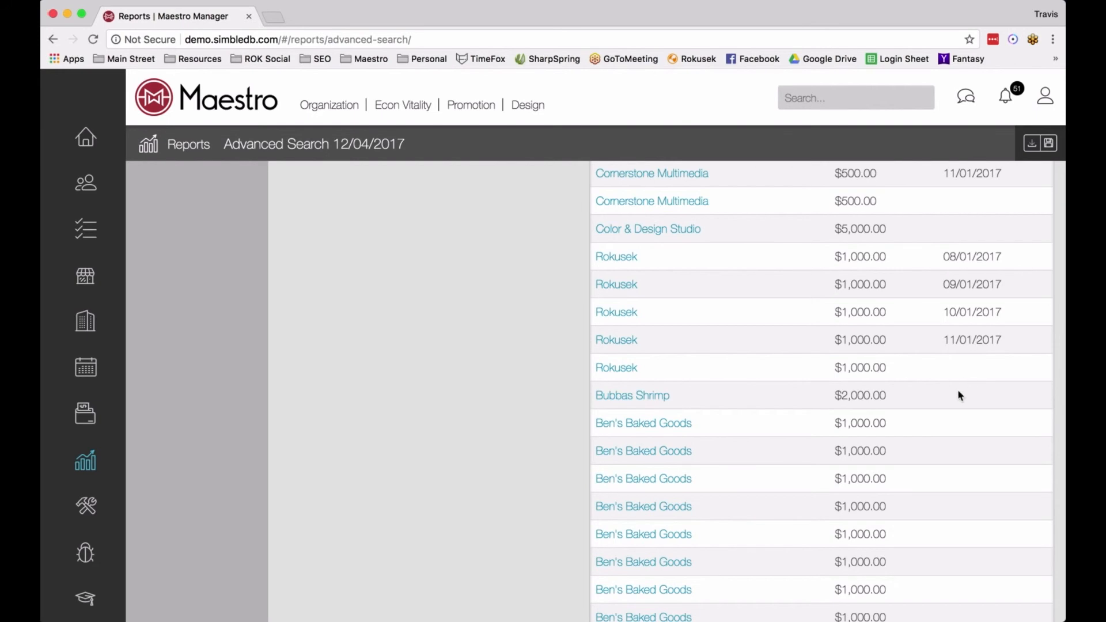
{"action": "scroll", "coordinate": [958, 385], "scroll_direction": "down", "scroll_amount": 10}
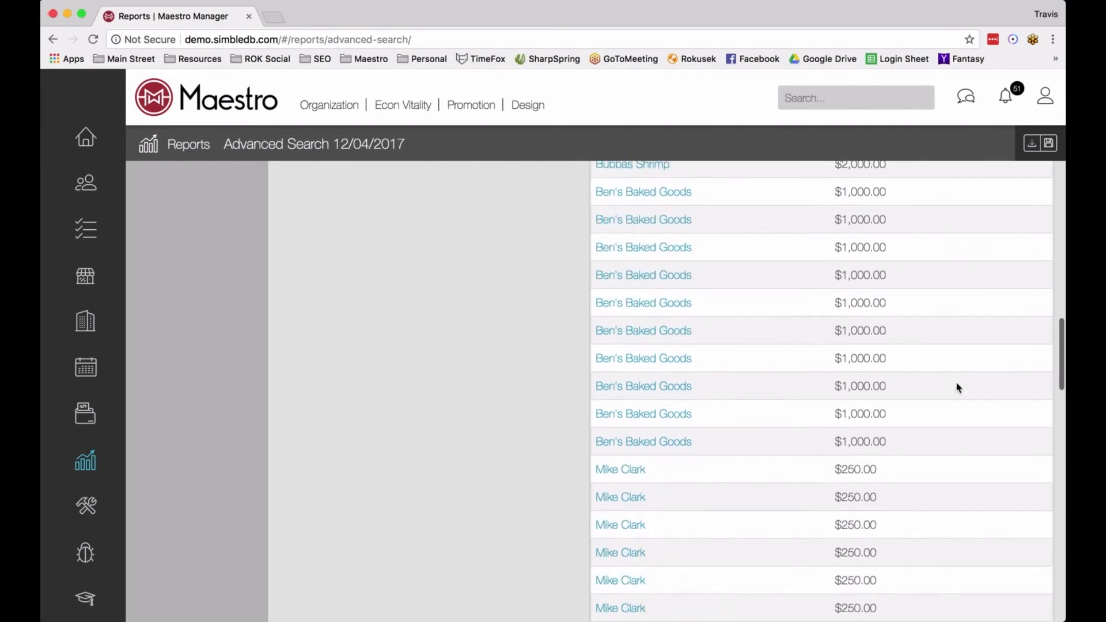
{"action": "scroll", "coordinate": [958, 387], "scroll_direction": "down", "scroll_amount": 6}
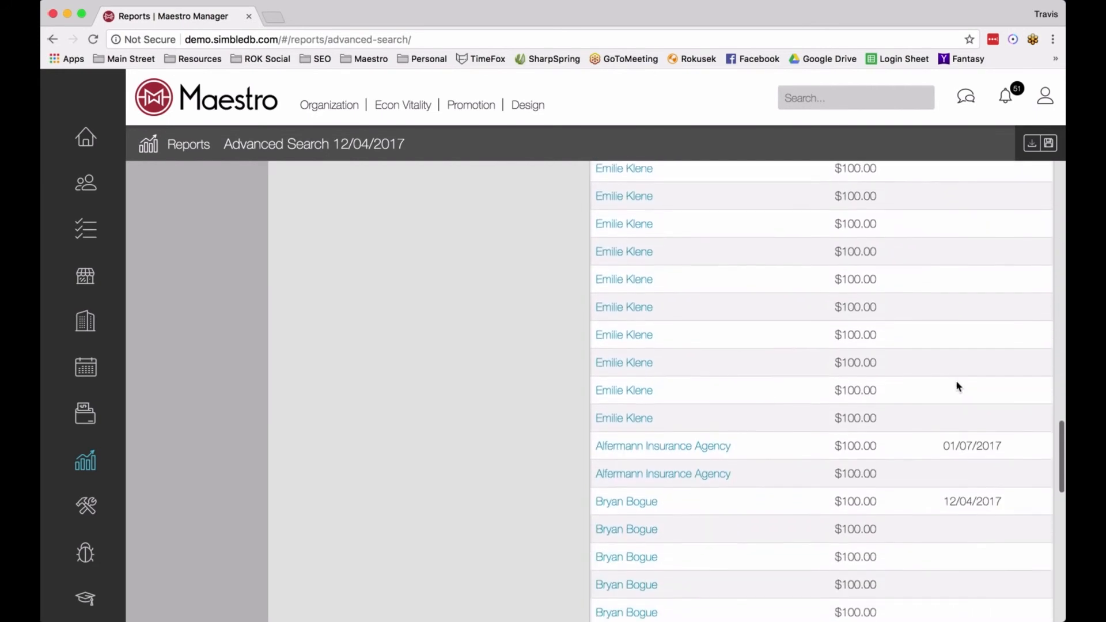
{"action": "scroll", "coordinate": [961, 388], "scroll_direction": "down", "scroll_amount": 10}
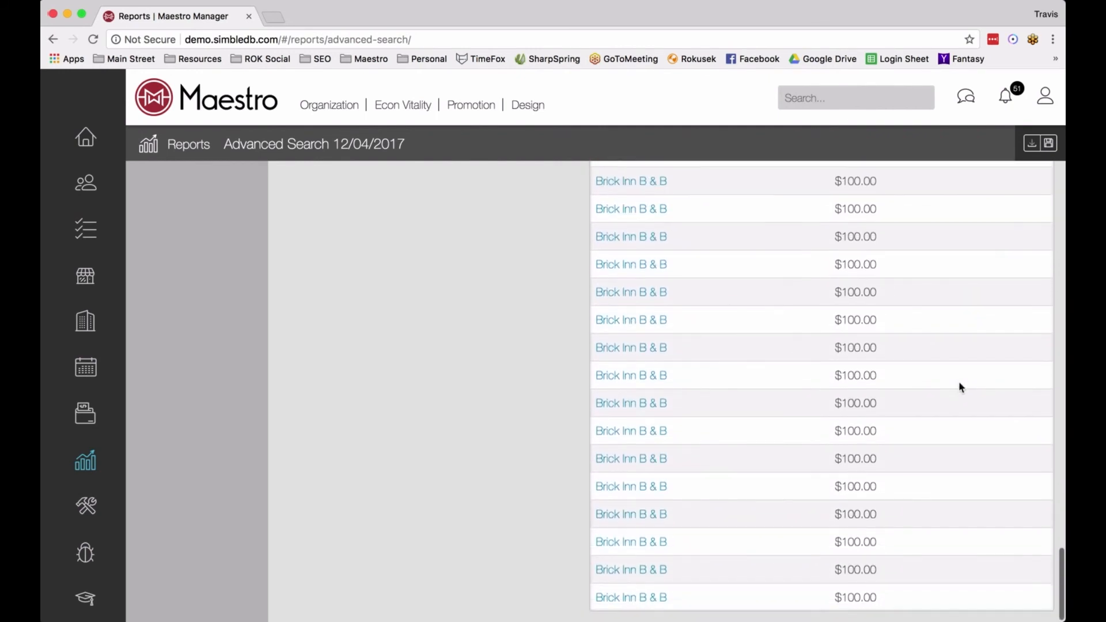
{"action": "scroll", "coordinate": [956, 383], "scroll_direction": "up", "scroll_amount": 20}
{"action": "scroll", "coordinate": [953, 379], "scroll_direction": "up", "scroll_amount": 3}
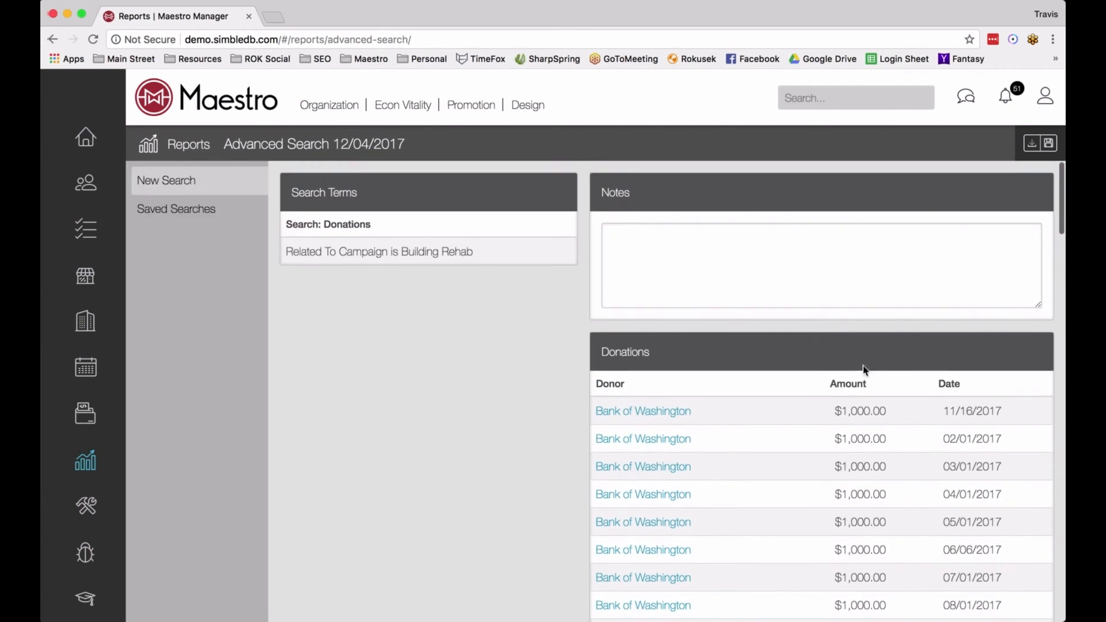
Start a new advanced search, discarding the current one, and set it to search Donations
{"action": "left_click", "coordinate": [191, 181]}
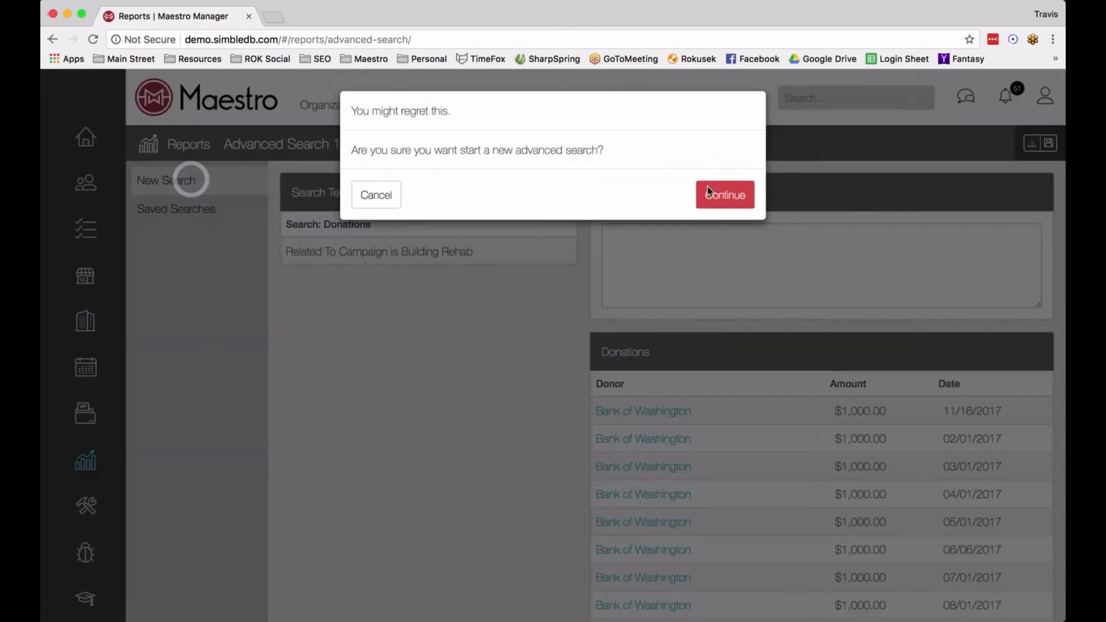
{"action": "left_click", "coordinate": [724, 176]}
{"action": "left_click", "coordinate": [377, 212]}
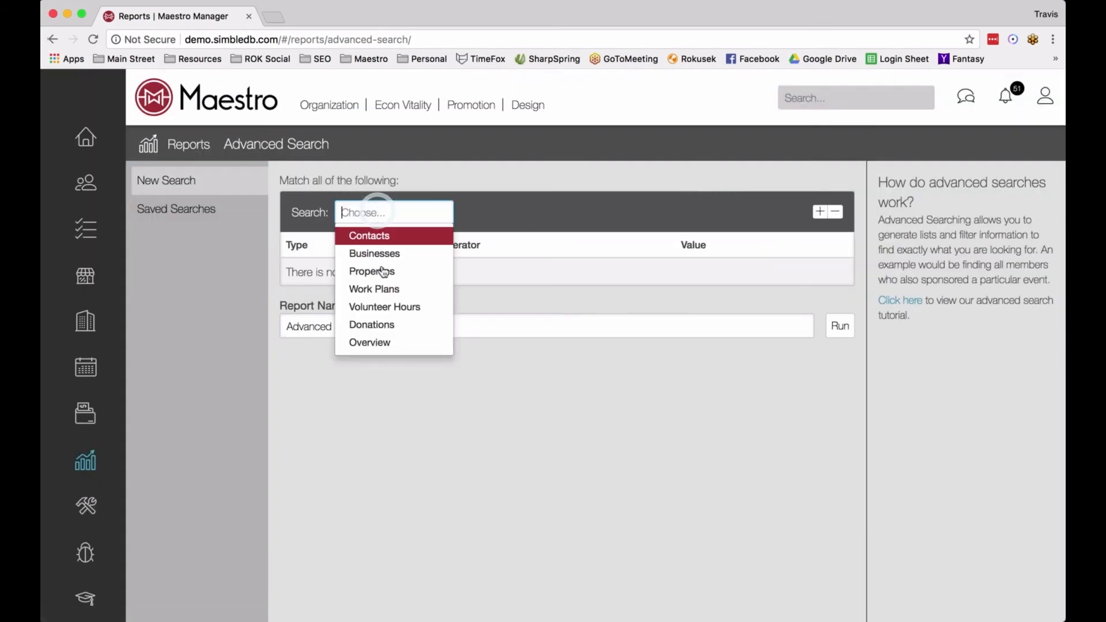
{"action": "left_click", "coordinate": [389, 322]}
Set the donation search criterion to Has Frequency with the value Monthly and run the report
{"action": "left_click", "coordinate": [379, 279]}
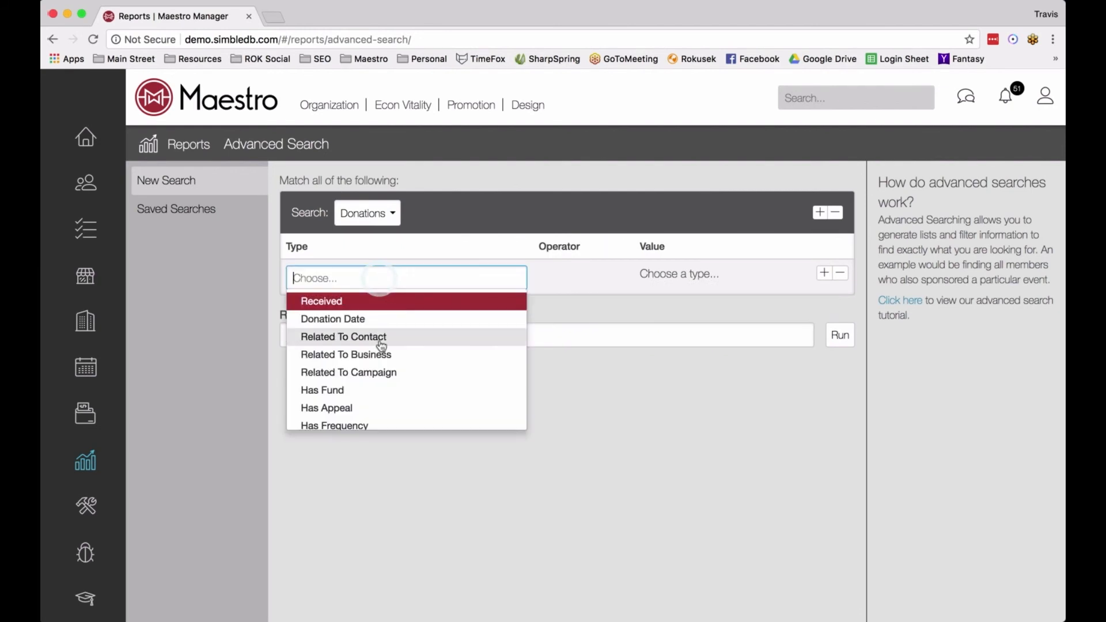
{"action": "scroll", "coordinate": [383, 346], "scroll_direction": "down", "scroll_amount": 3}
{"action": "scroll", "coordinate": [322, 393], "scroll_direction": "up", "scroll_amount": 1}
{"action": "scroll", "coordinate": [323, 393], "scroll_direction": "down", "scroll_amount": 1}
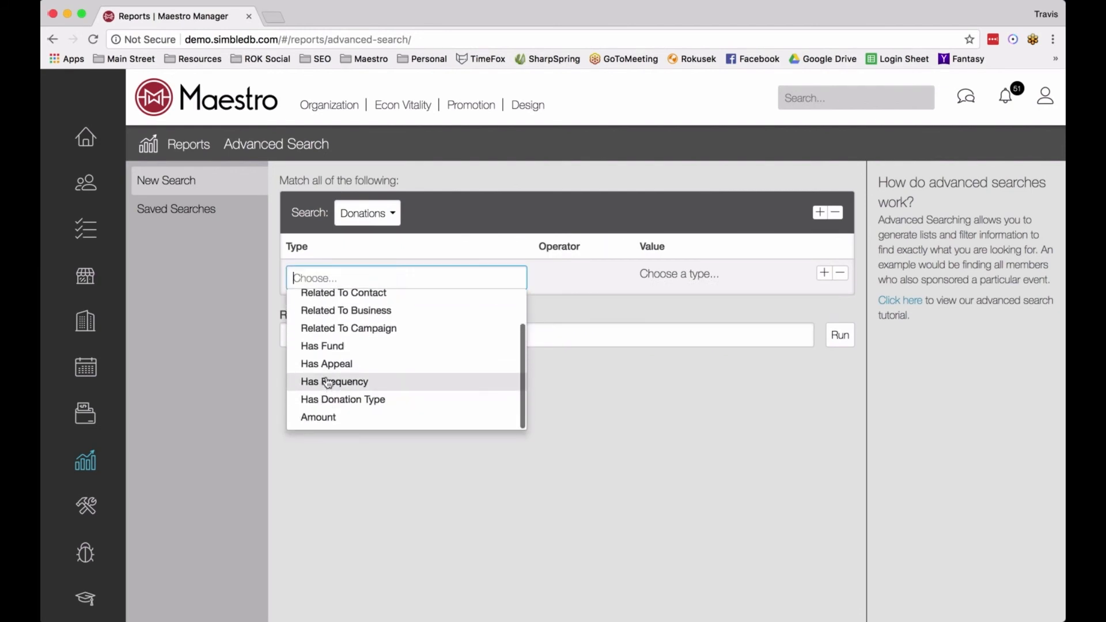
{"action": "left_click", "coordinate": [325, 385]}
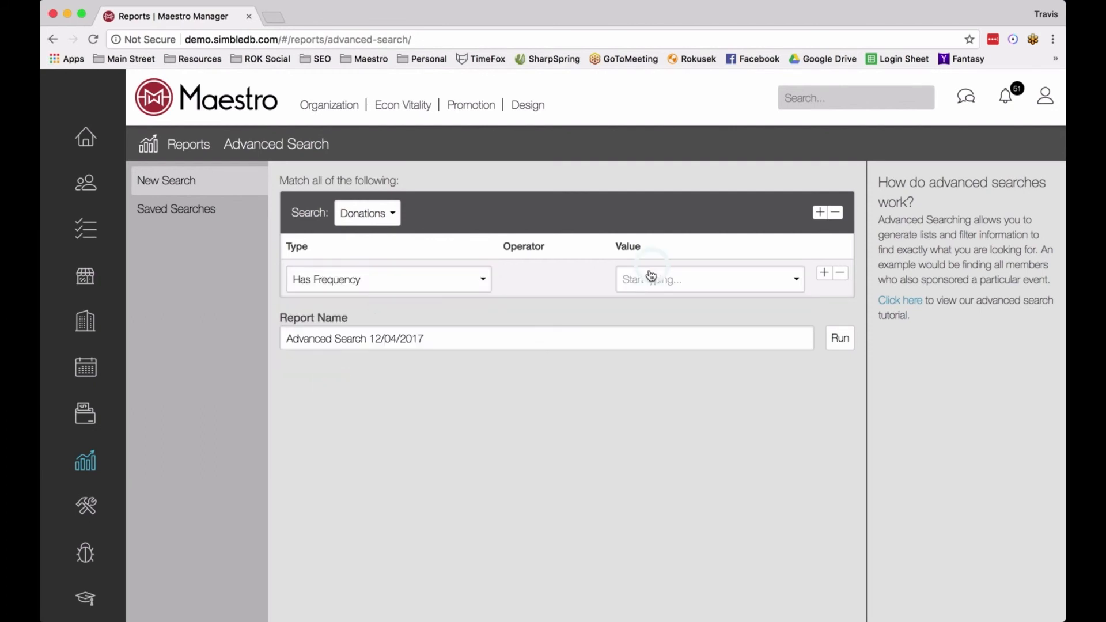
{"action": "left_click", "coordinate": [649, 279]}
{"action": "left_click", "coordinate": [612, 301]}
{"action": "left_click", "coordinate": [839, 337]}
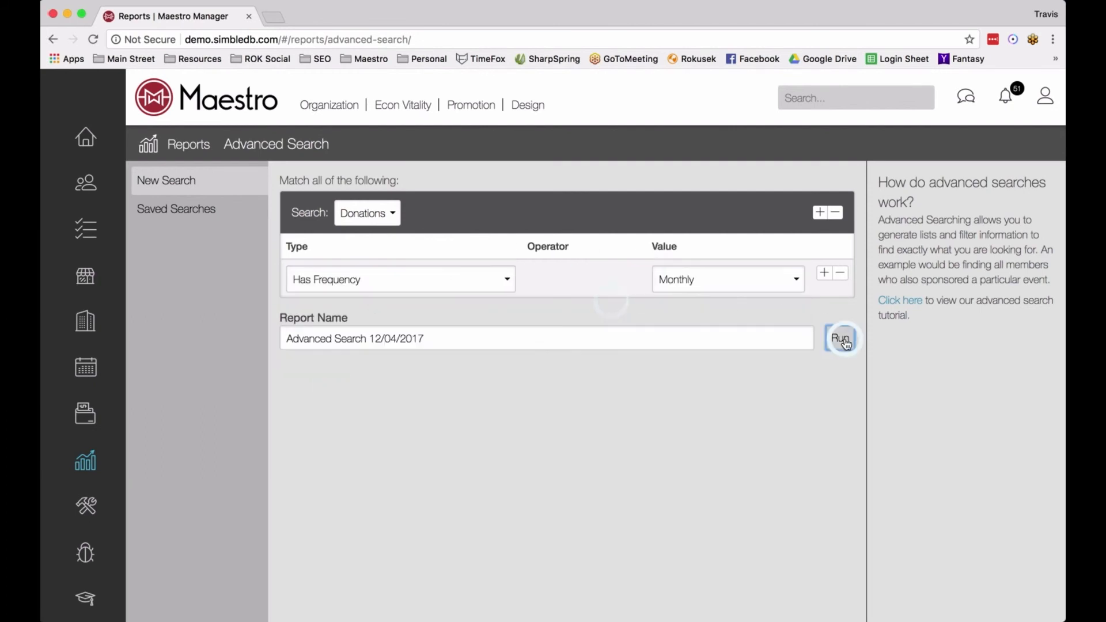
Review the donors, amounts and dates throughout the monthly donations report, ending back at its search terms
{"action": "scroll", "coordinate": [840, 336], "scroll_direction": "down", "scroll_amount": 10}
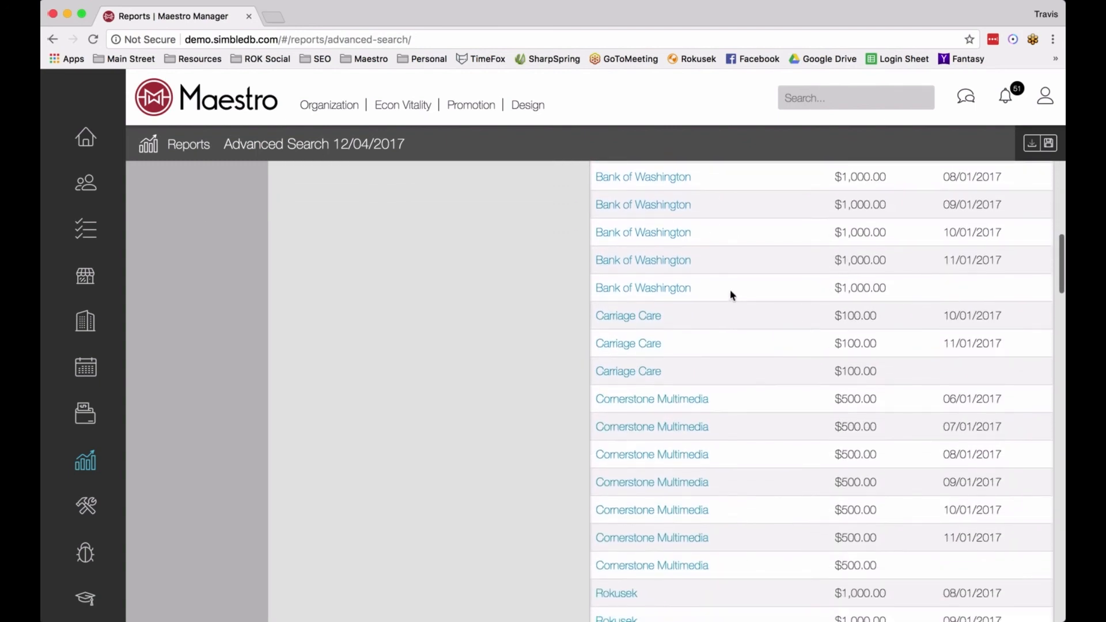
{"action": "scroll", "coordinate": [698, 311], "scroll_direction": "down", "scroll_amount": 10}
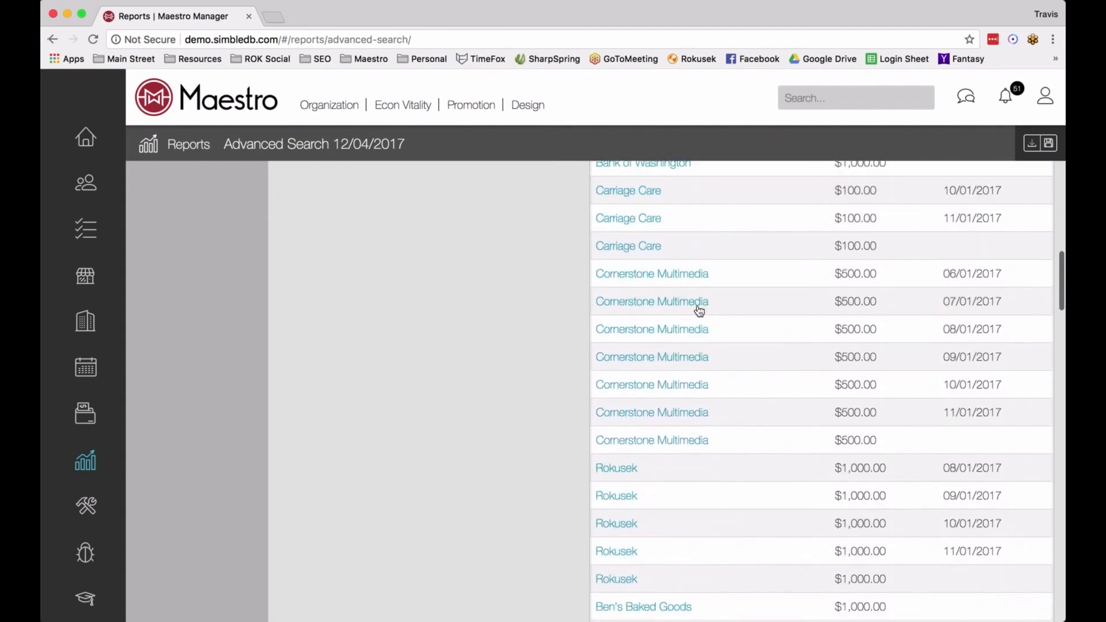
{"action": "scroll", "coordinate": [698, 310], "scroll_direction": "down", "scroll_amount": 2}
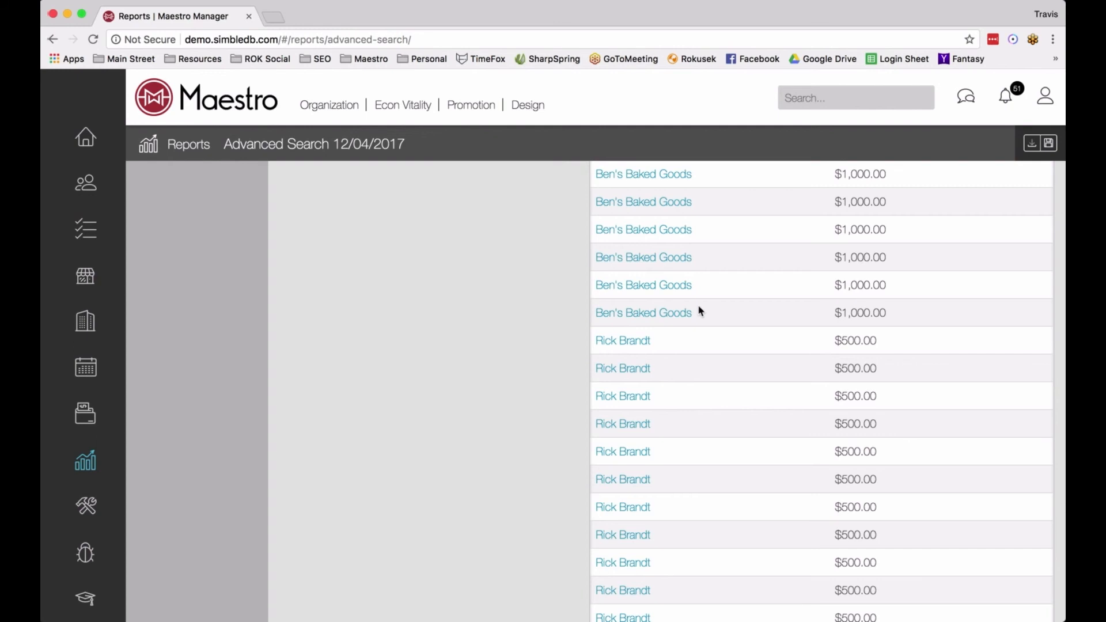
{"action": "scroll", "coordinate": [699, 311], "scroll_direction": "down", "scroll_amount": 15}
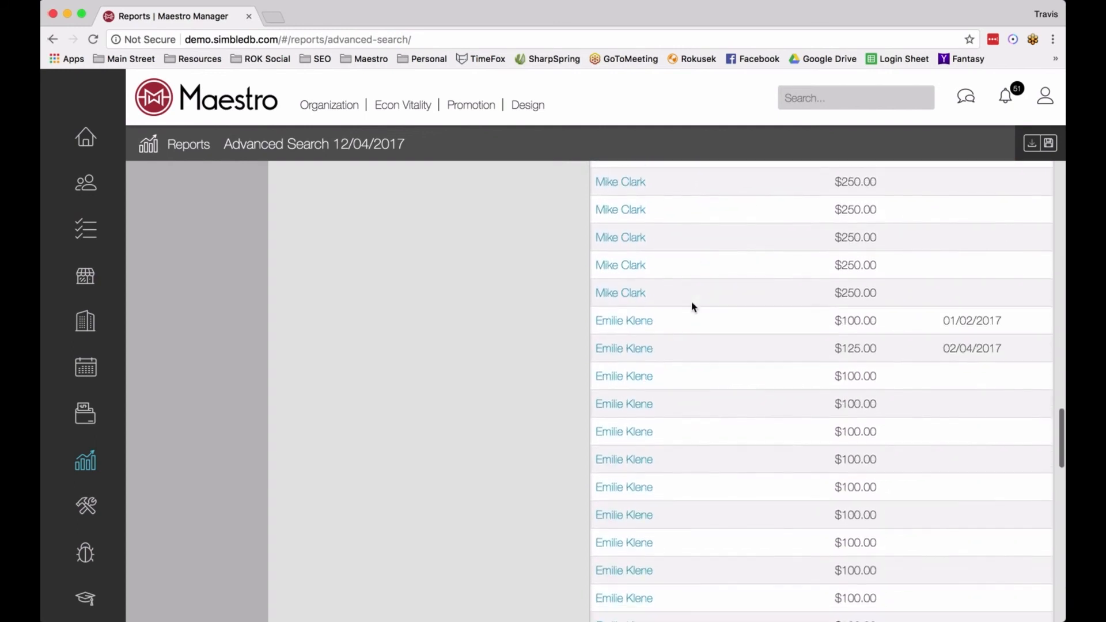
{"action": "scroll", "coordinate": [693, 306], "scroll_direction": "down", "scroll_amount": 8}
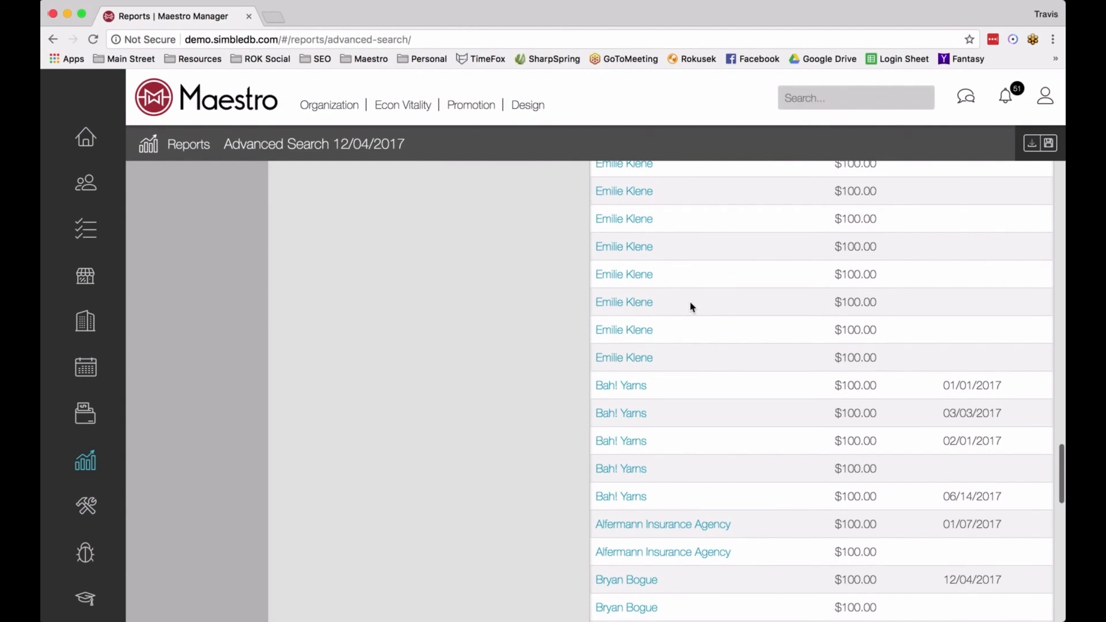
{"action": "scroll", "coordinate": [691, 307], "scroll_direction": "down", "scroll_amount": 20}
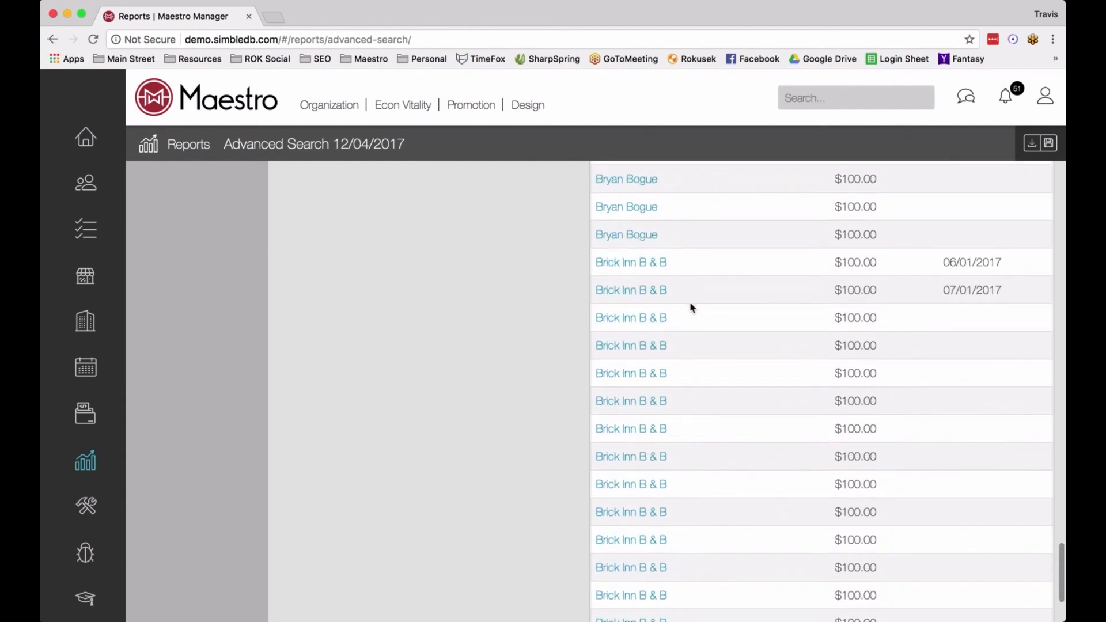
{"action": "scroll", "coordinate": [692, 307], "scroll_direction": "up", "scroll_amount": 20}
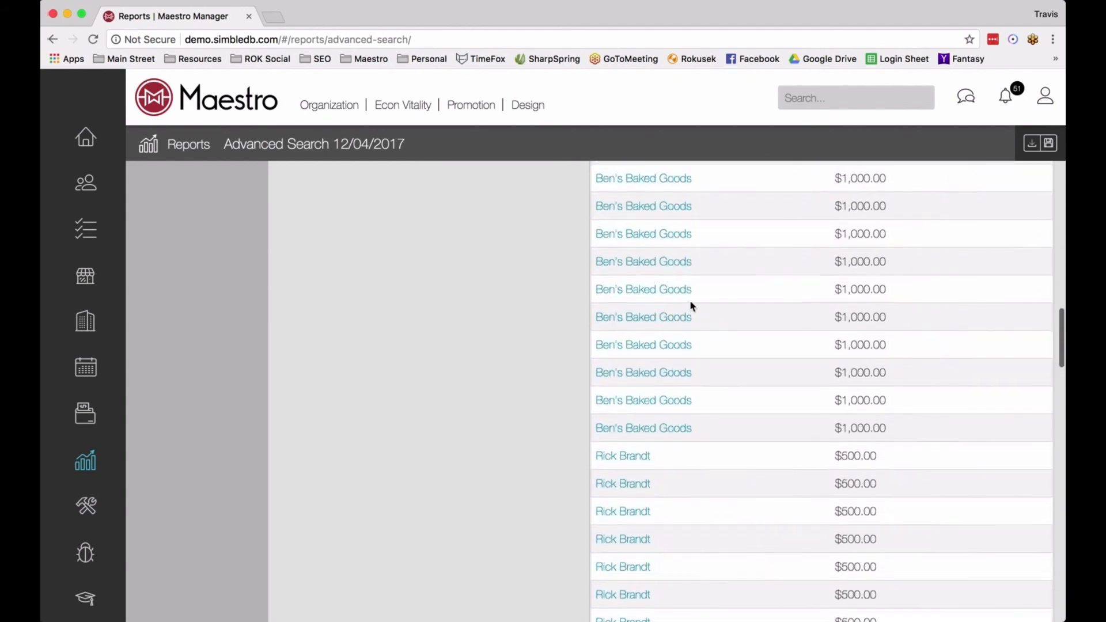
{"action": "scroll", "coordinate": [691, 301], "scroll_direction": "up", "scroll_amount": 20}
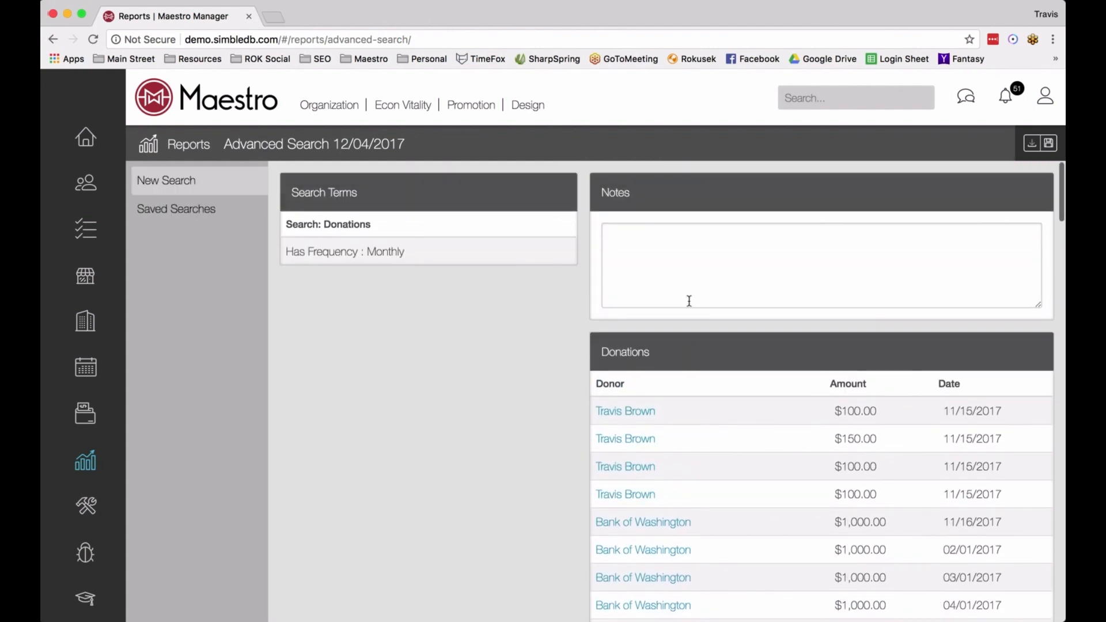